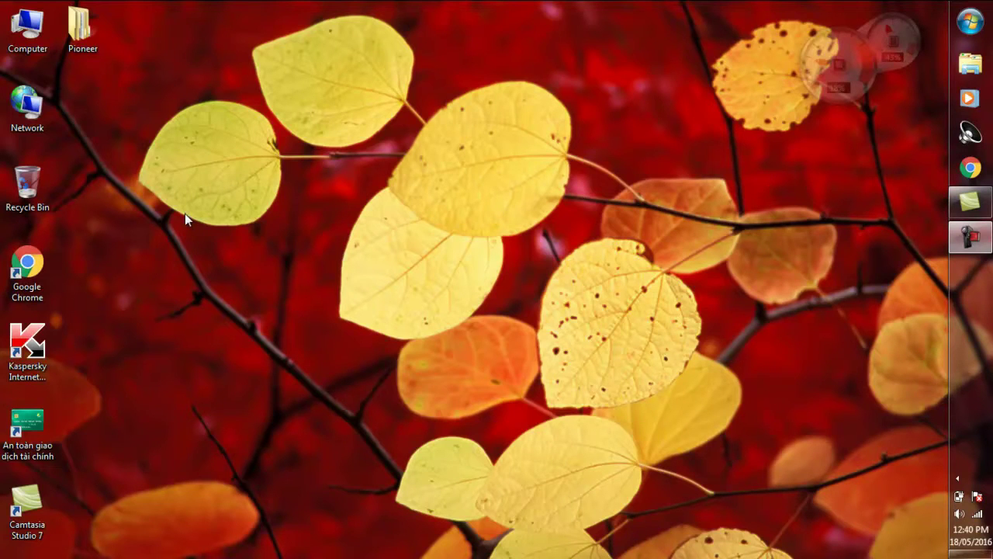
Step: Launch the rekordbox installer from the Pioneer > Install rekordbox folder
double_click(97, 43)
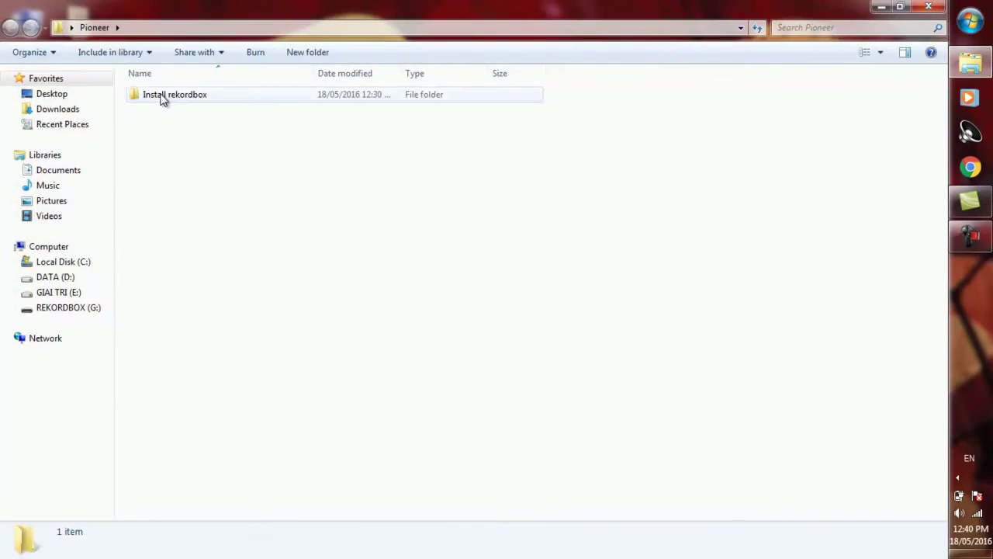
double_click(163, 97)
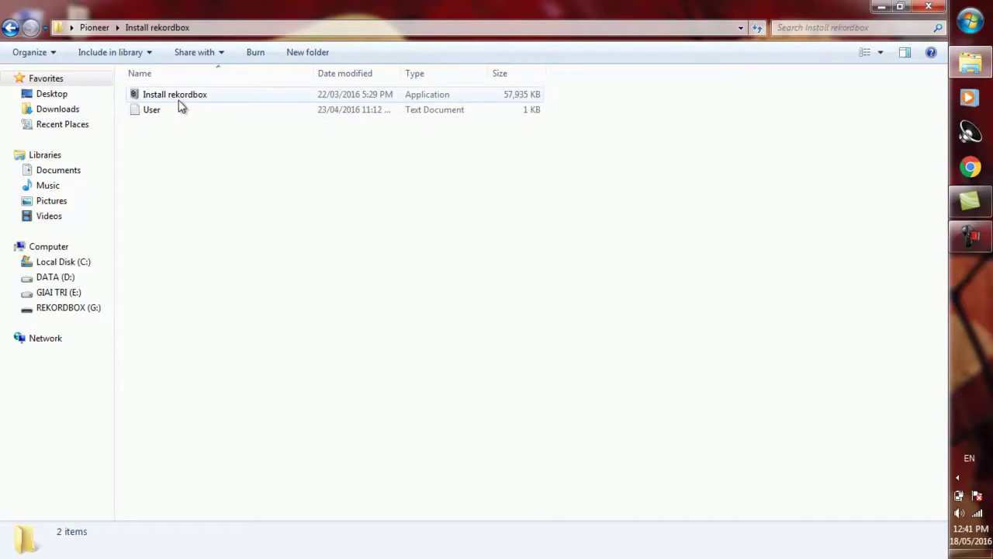
double_click(198, 99)
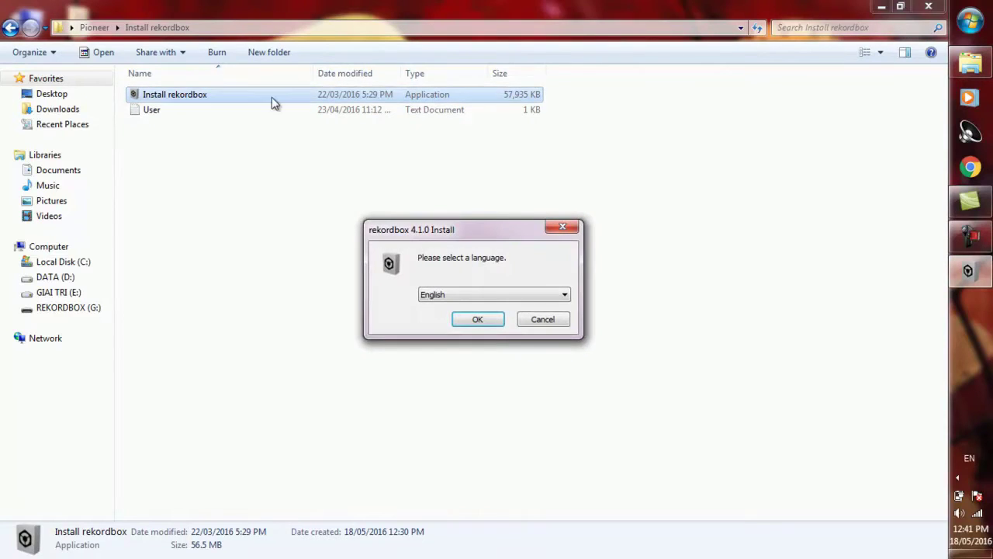
Step: Install rekordbox 4.1.0 in English, accepting the licence and the default Program Files Pioneer folder
left_click(489, 319)
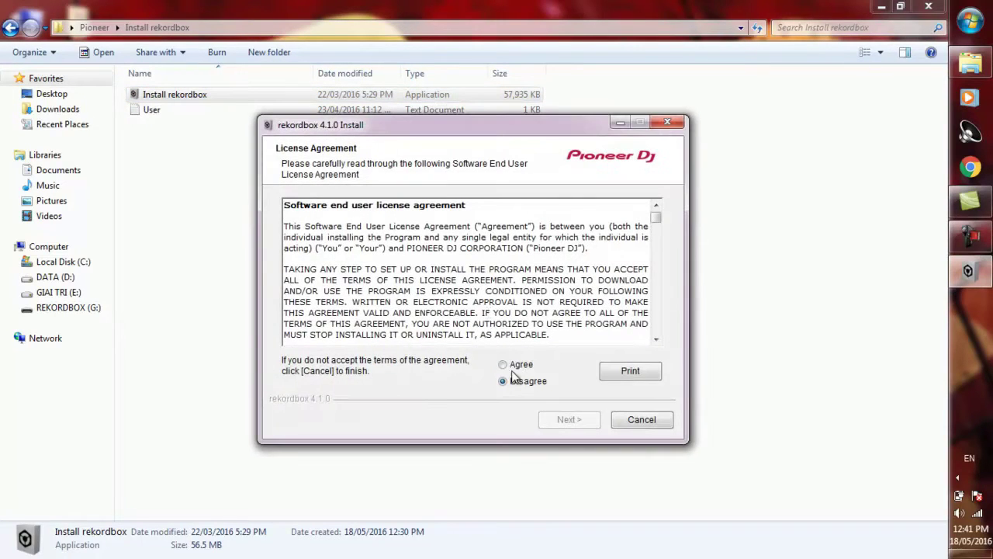
left_click(505, 364)
left_click(568, 419)
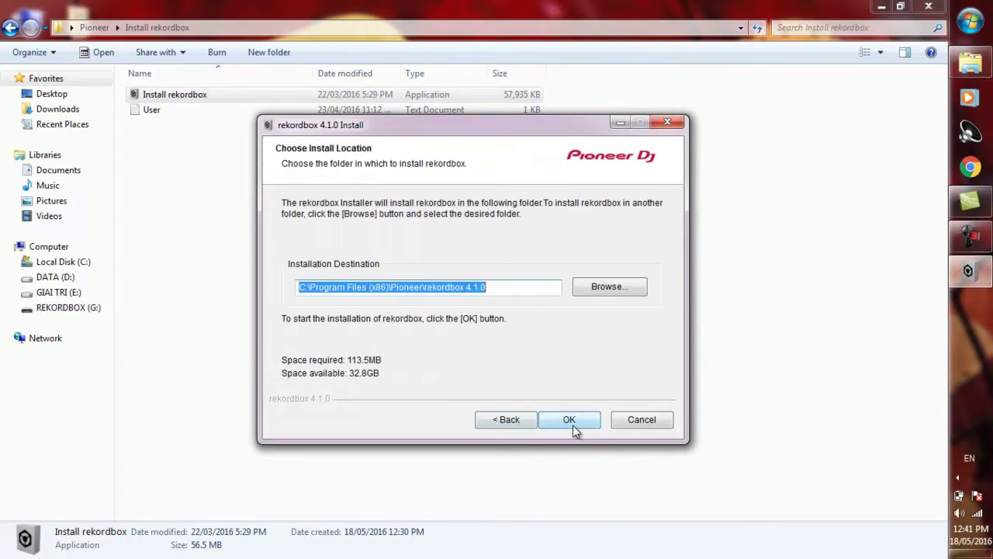
left_click(573, 424)
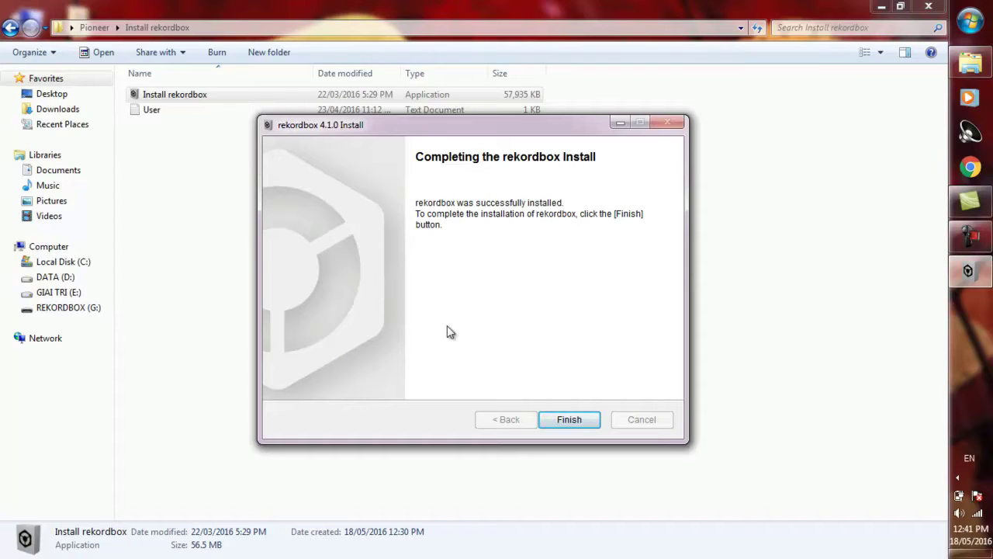
left_click(569, 420)
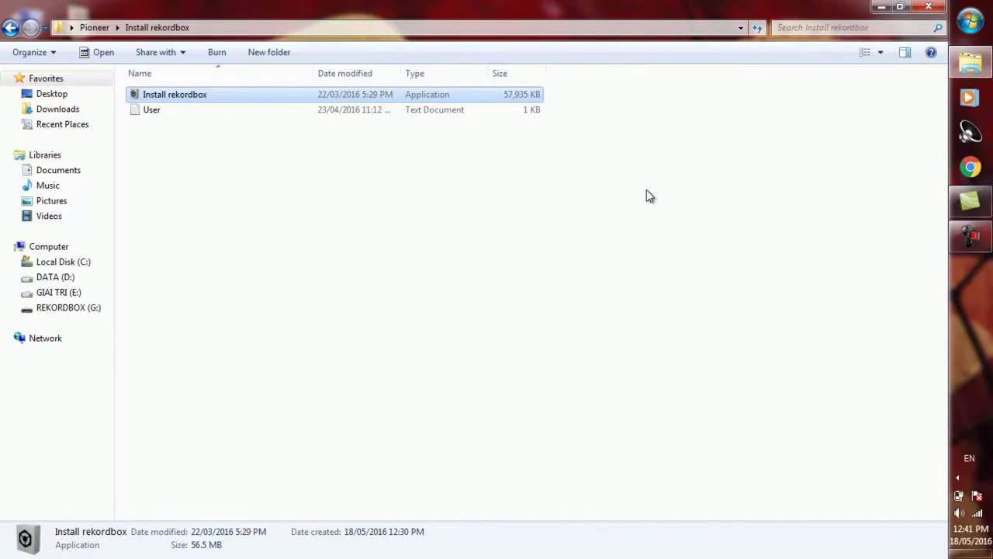
Step: Launch rekordbox from the desktop shortcut and open the User text file with the account details
left_click(881, 7)
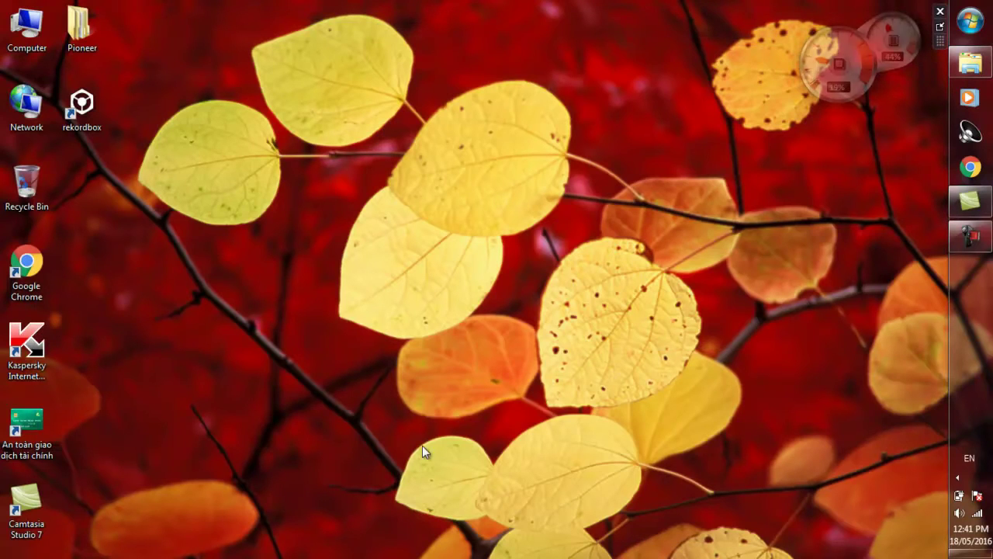
left_click(103, 124)
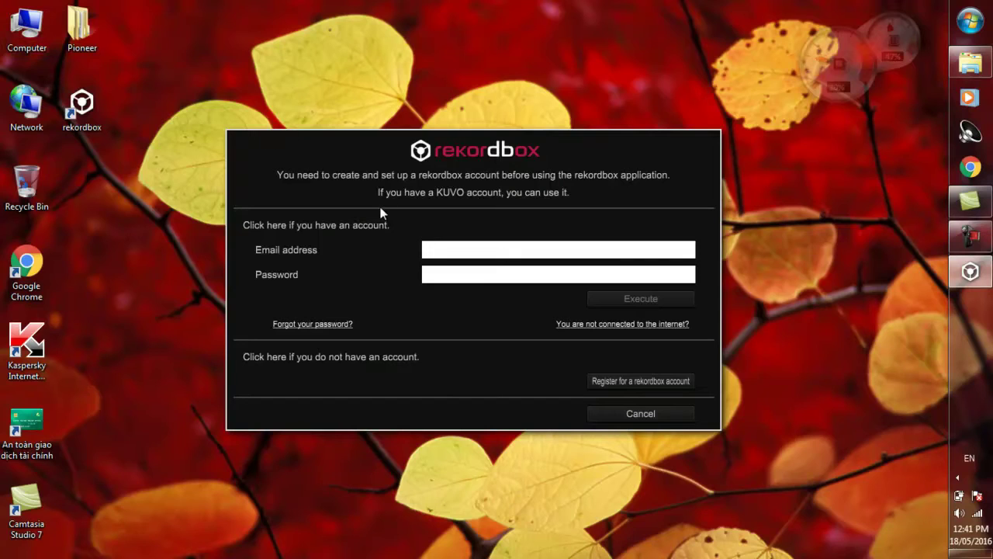
left_click(984, 64)
double_click(186, 111)
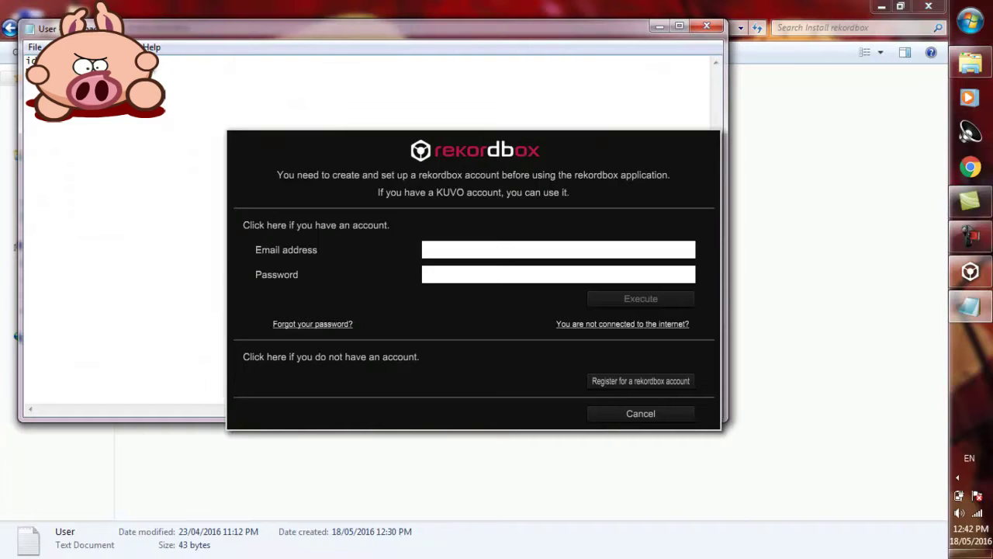
Step: Copy the account e-mail from User.txt into the login e-mail field
right_click(146, 58)
left_click(200, 109)
right_click(443, 247)
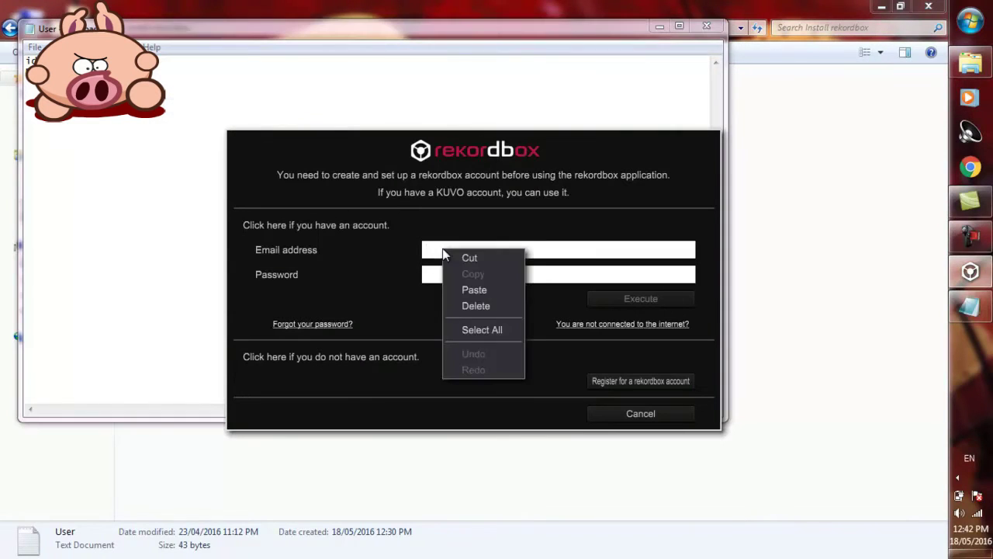
left_click(475, 289)
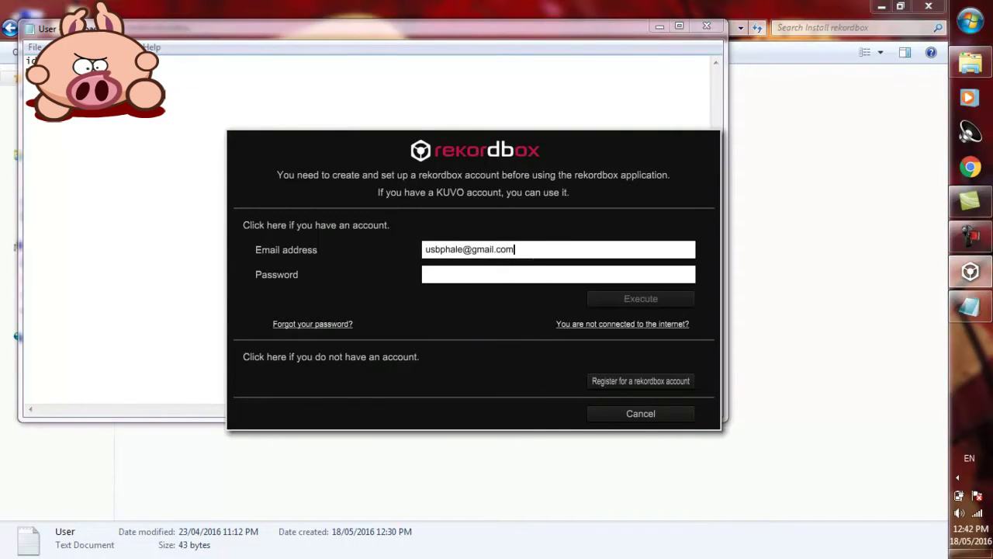
Step: Paste the account password into the password field, close the notes, and confirm account setup
right_click(109, 73)
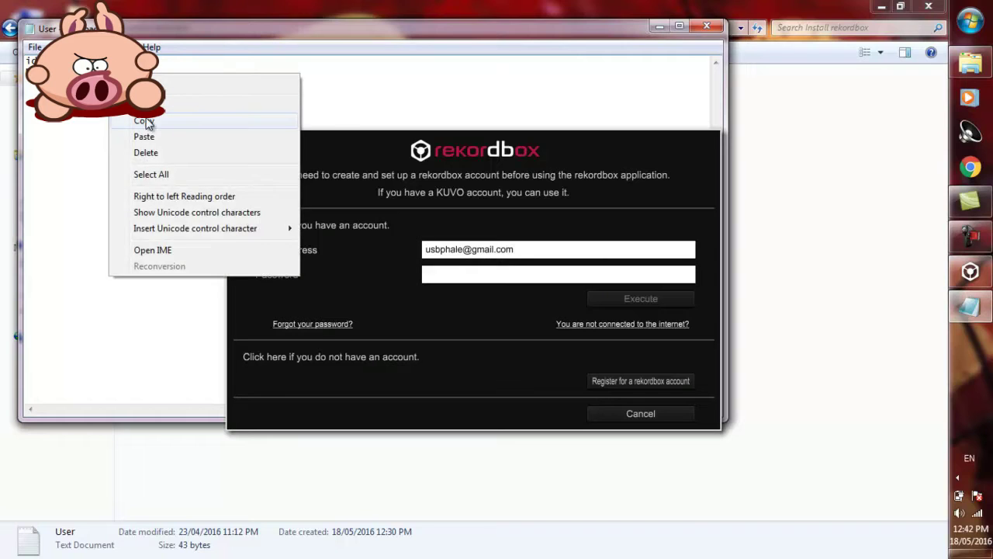
left_click(136, 117)
left_click(443, 274)
right_click(444, 274)
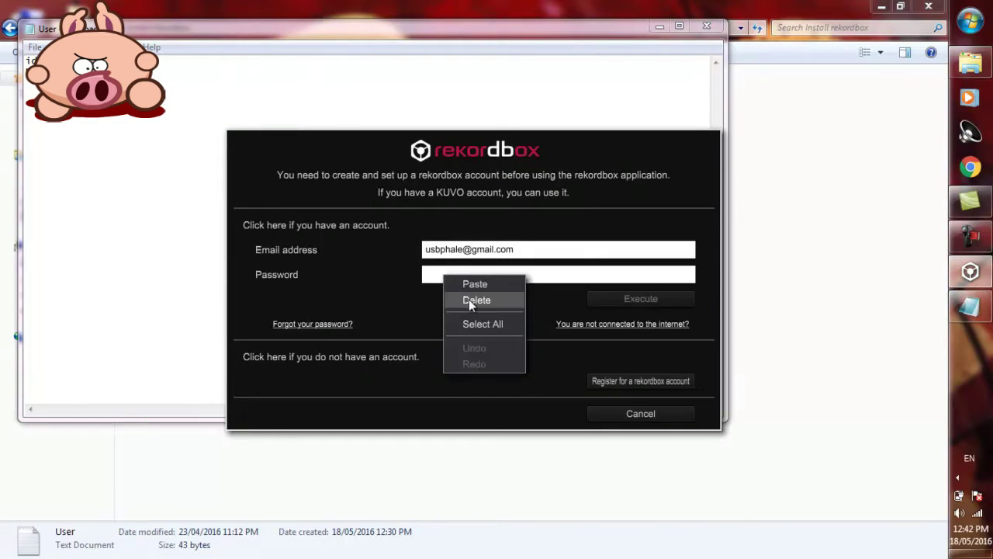
left_click(471, 284)
left_click(707, 26)
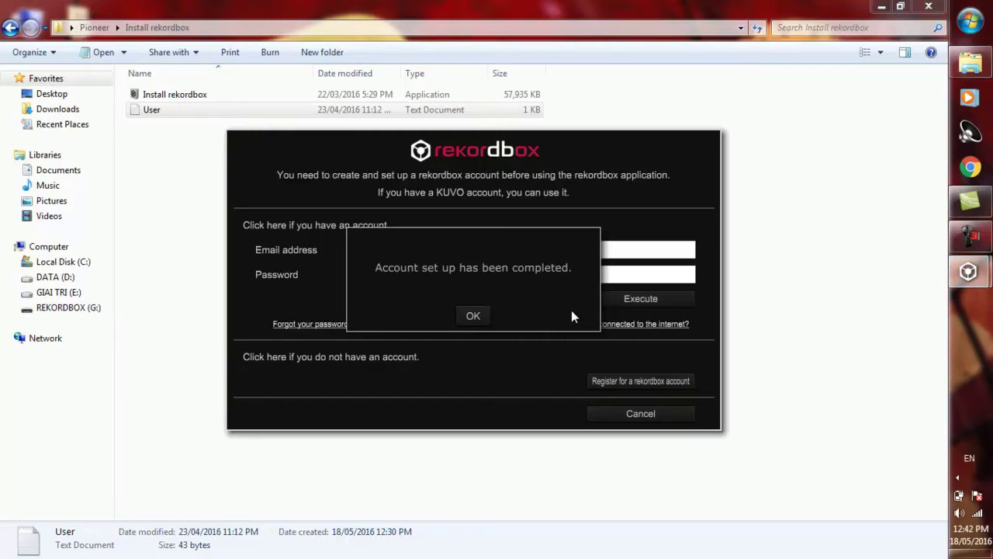
left_click(481, 316)
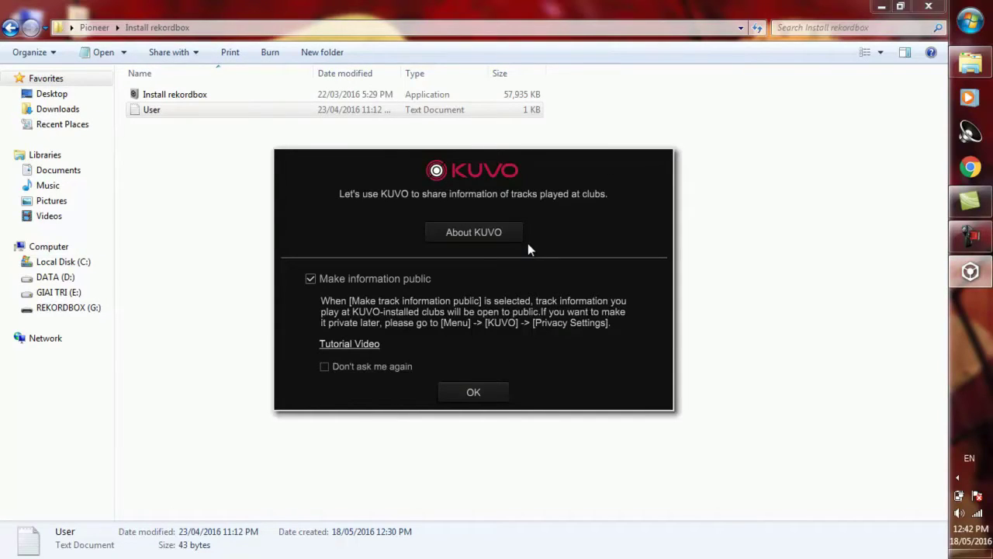
Step: Turn off future KUVO prompts, close the folder window and refresh the desktop
left_click(383, 367)
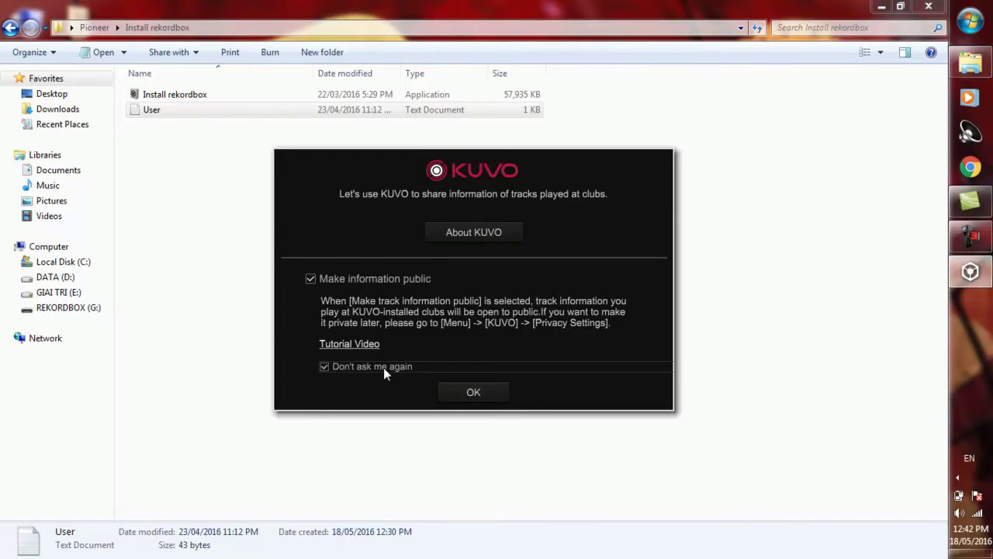
left_click(474, 396)
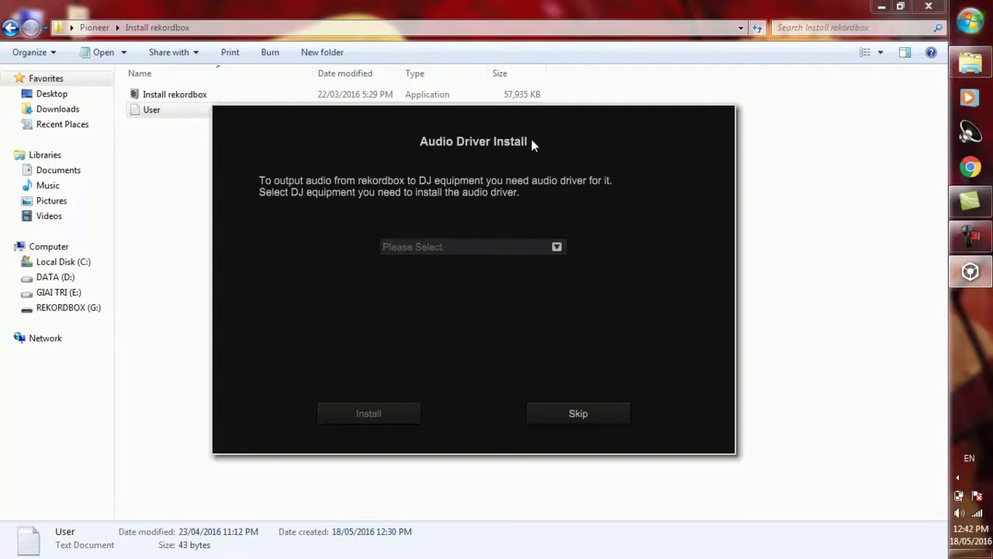
left_click(929, 6)
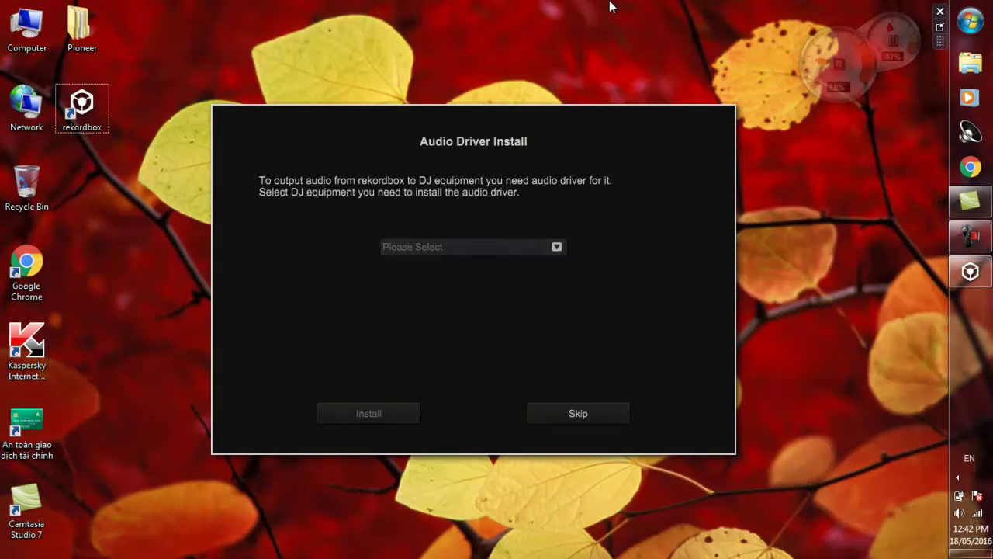
right_click(612, 3)
left_click(658, 76)
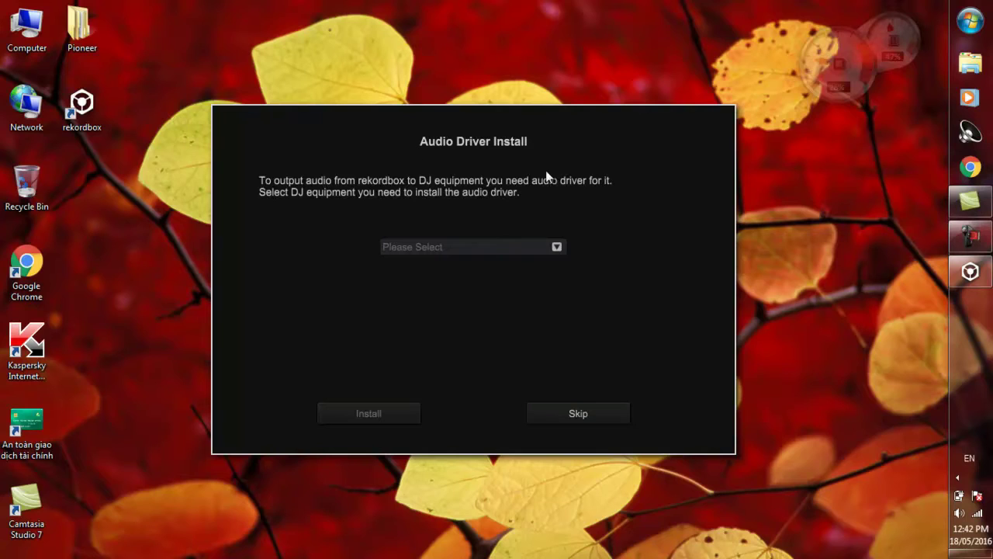
Step: Skip the audio driver install without choosing any DJ equipment
left_click(487, 247)
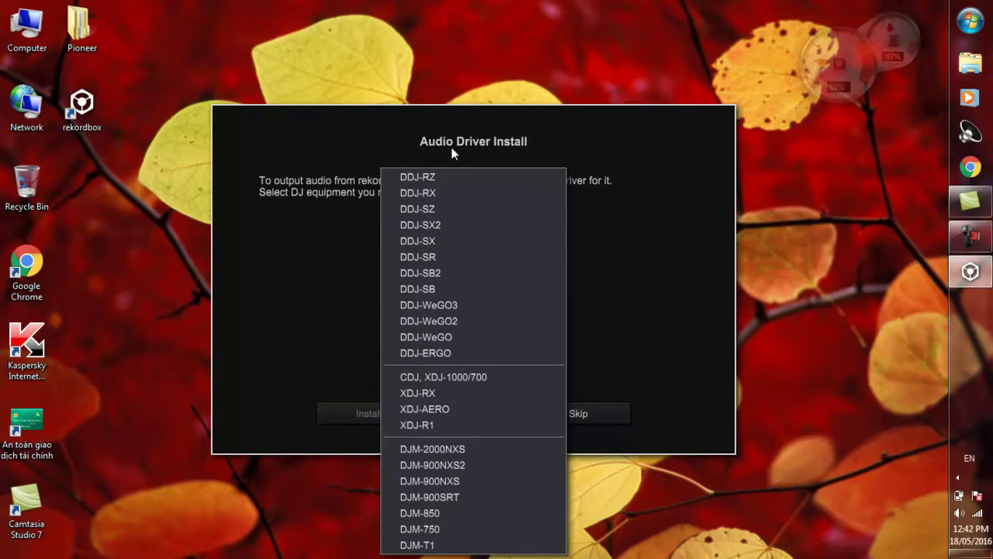
left_click(295, 263)
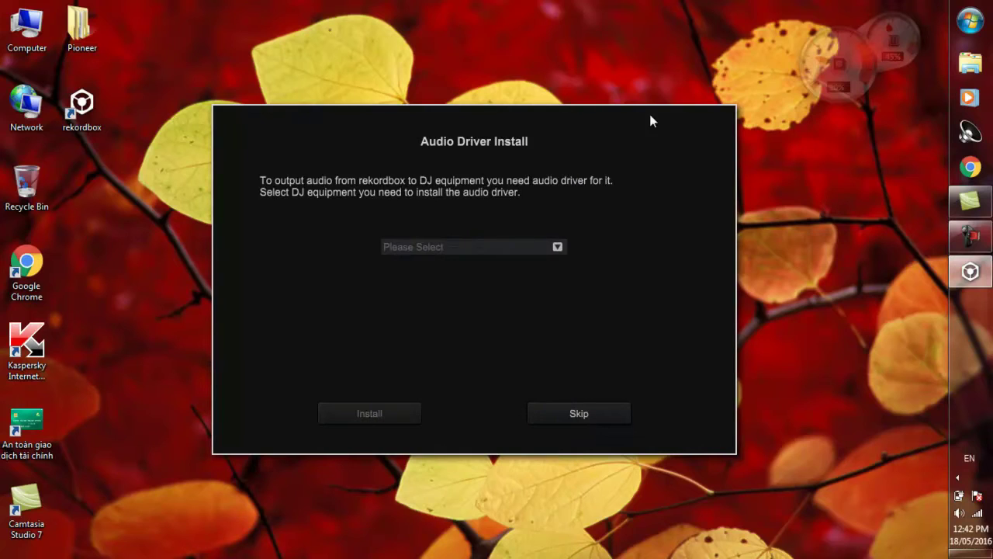
left_click(571, 414)
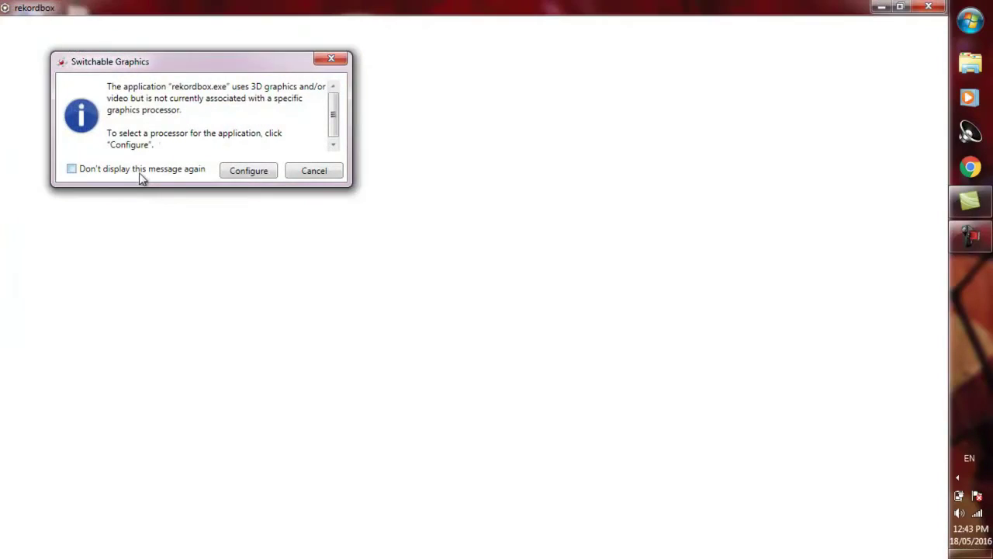
Step: Permanently dismiss the graphics processor notice and cancel the update to 4.1.1
left_click(139, 173)
left_click(320, 169)
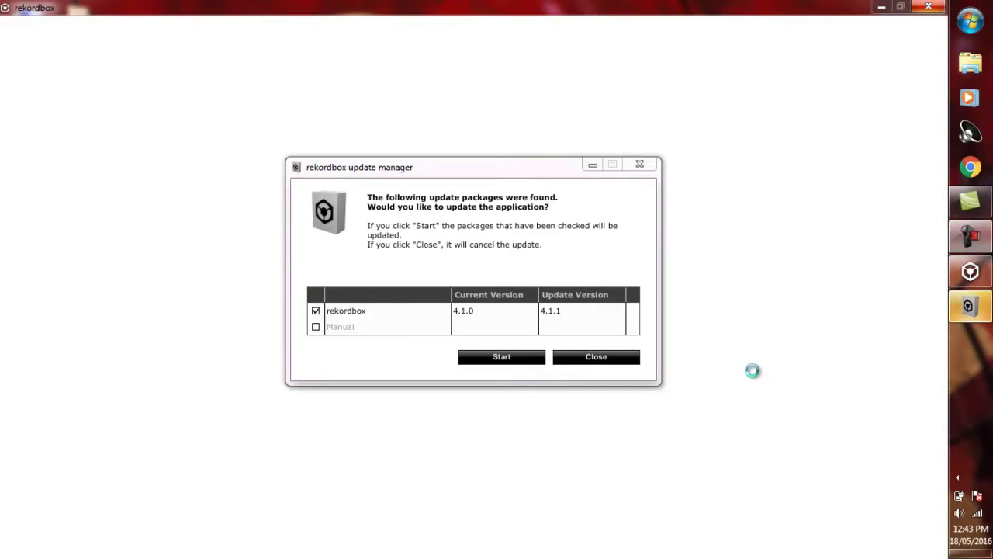
left_click(505, 359)
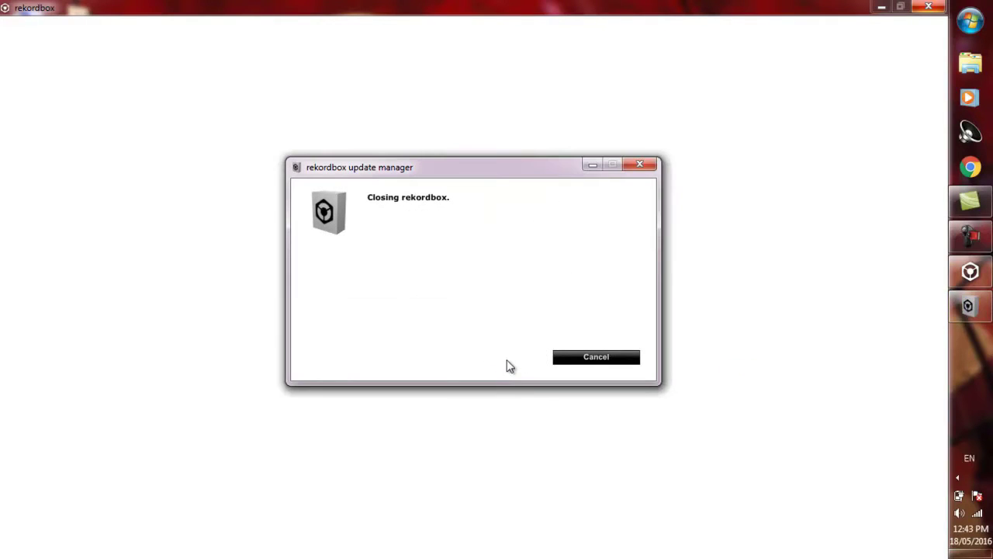
left_click(581, 355)
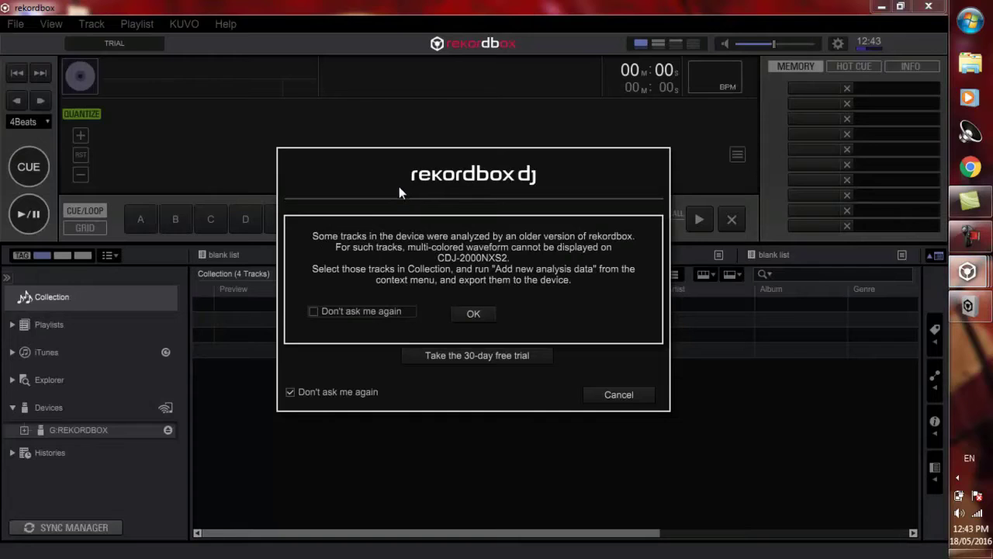
Step: Dismiss the older-analysis warning, decline rekordbox dj activation and closing, and refuse sending error logs
left_click(351, 311)
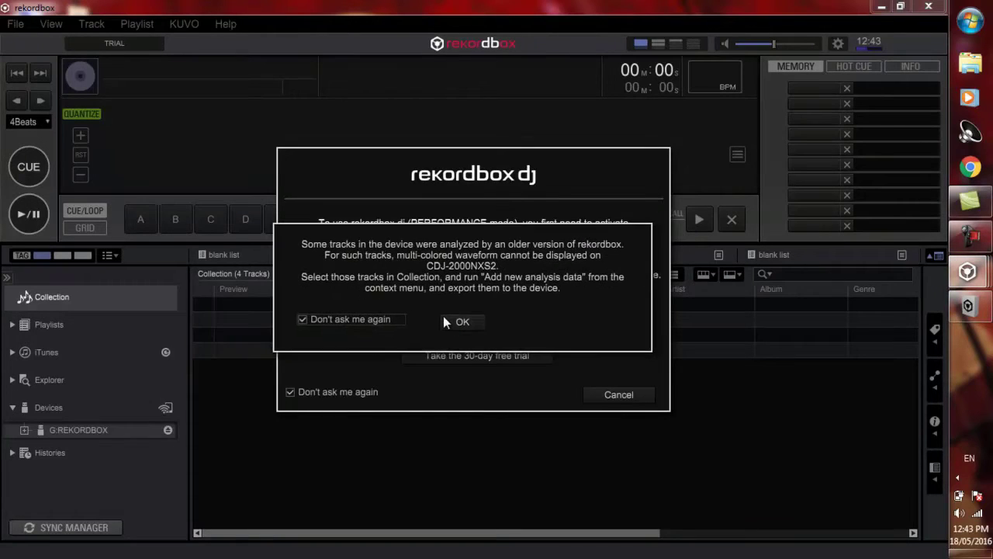
left_click(458, 321)
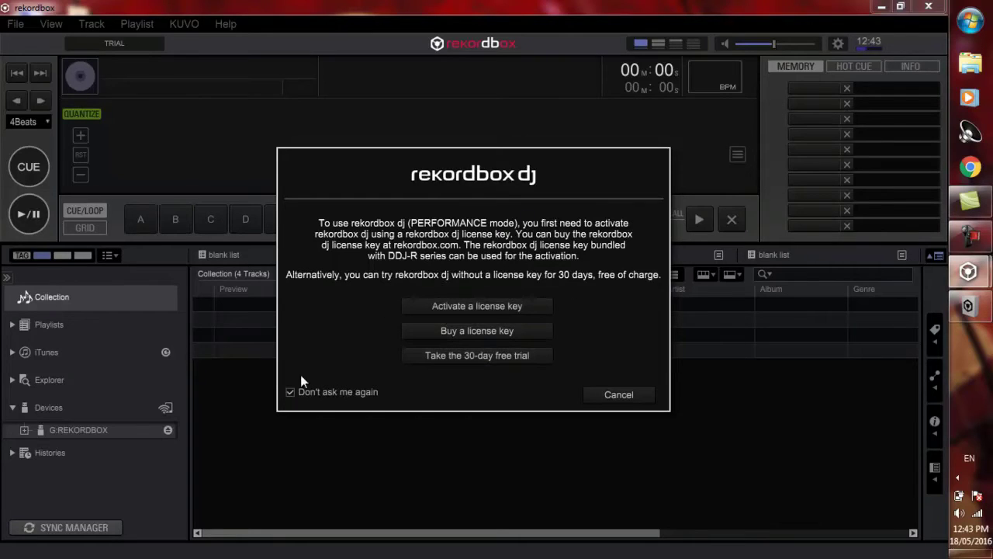
left_click(603, 393)
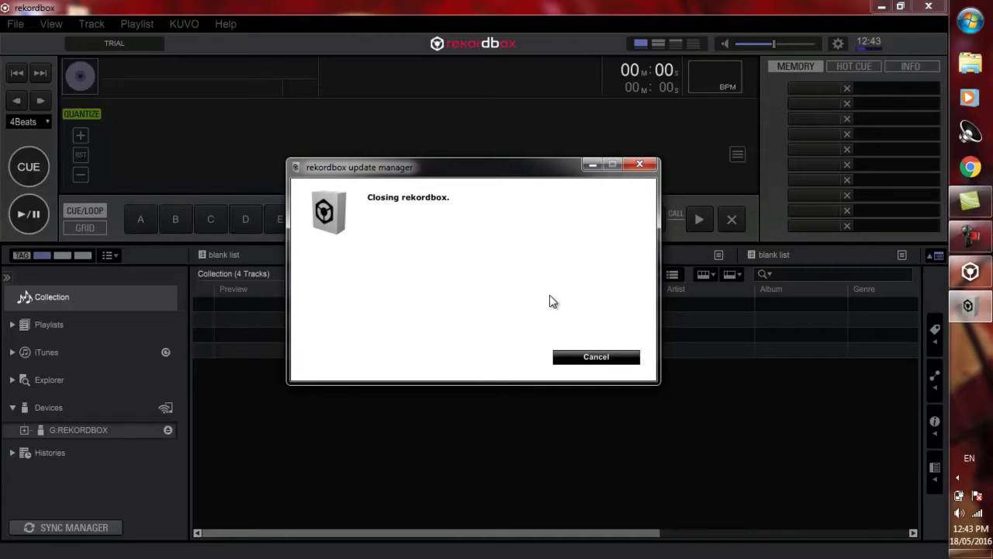
left_click(588, 359)
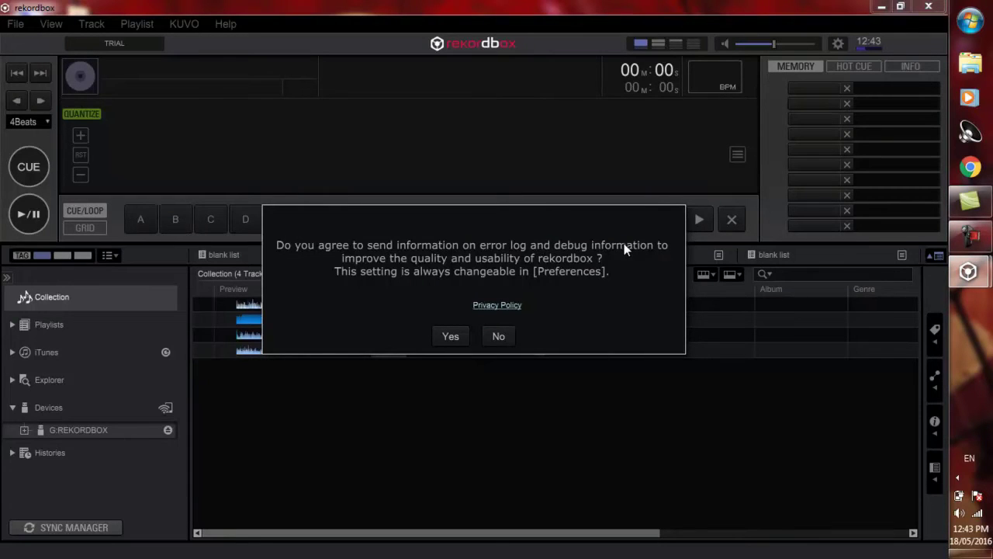
left_click(500, 338)
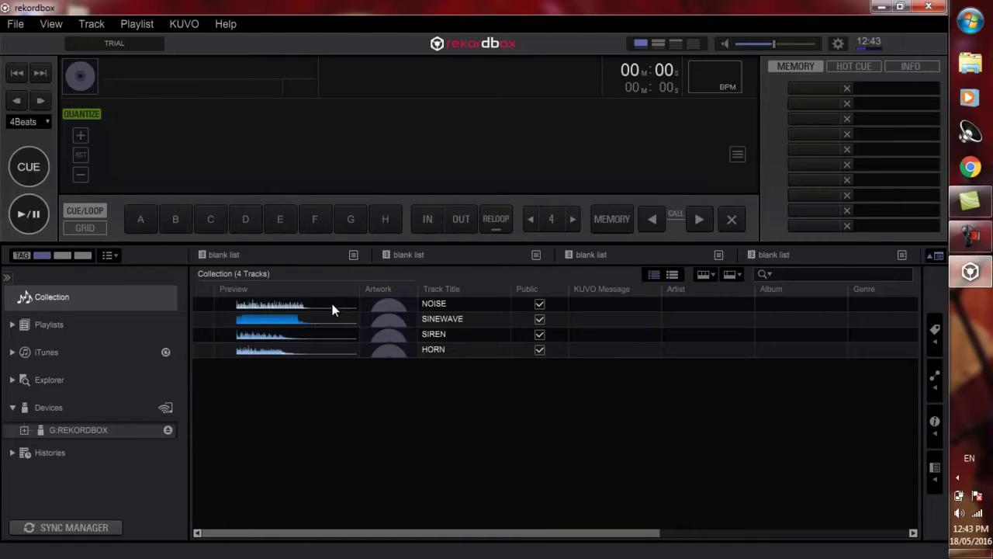
Step: Create a new playlist named 'test'
left_click(46, 325)
left_click(165, 325)
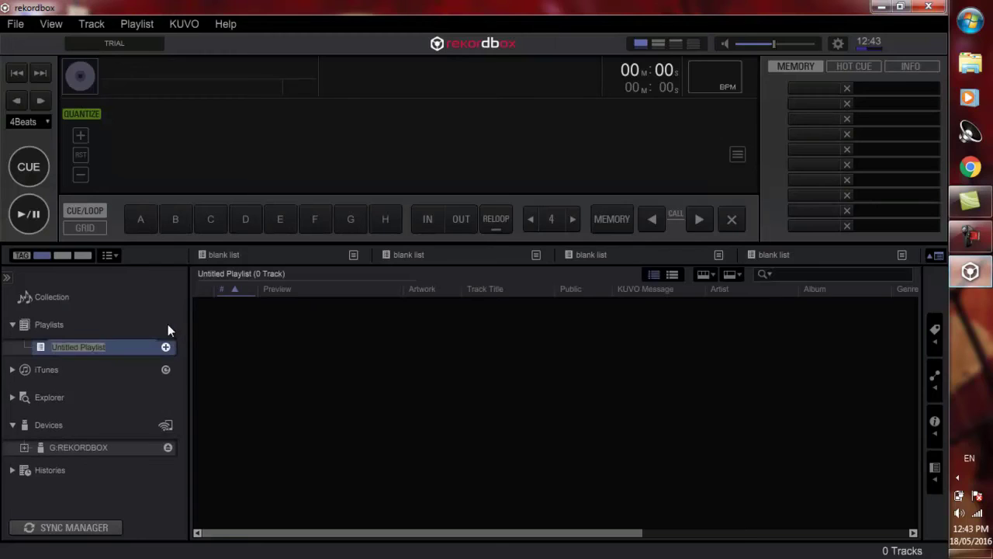
type("res")
key("BackSpace")
key("BackSpace")
key("BackSpace")
type("test")
key("Return")
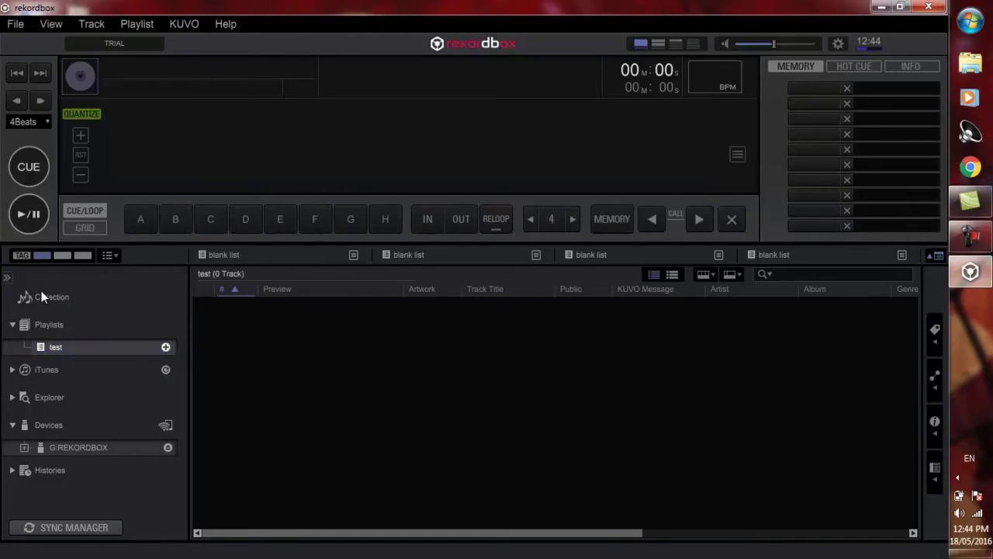
Step: Return to the Collection and start File > Import > Import Track
left_click(43, 297)
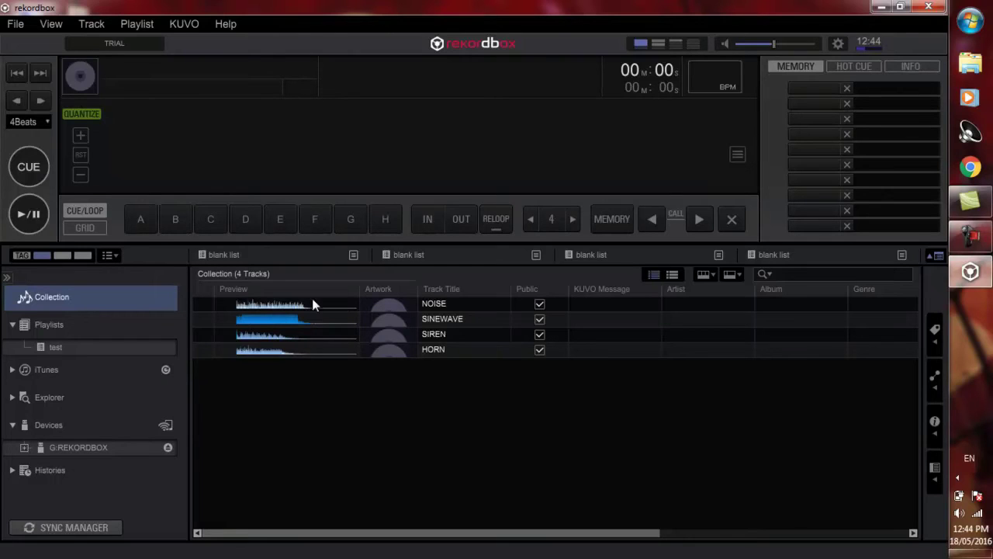
left_click(16, 24)
mouse_move(39, 44)
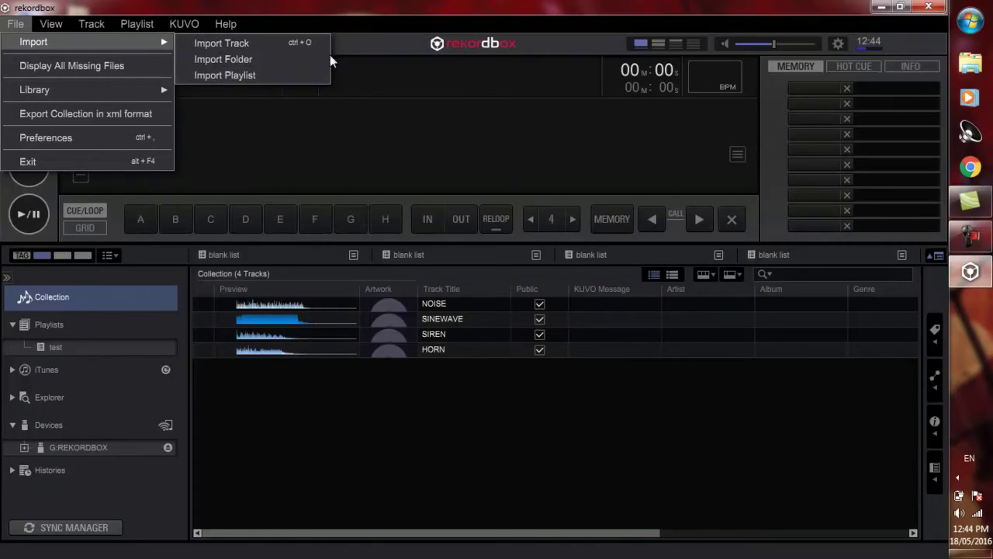
left_click(276, 46)
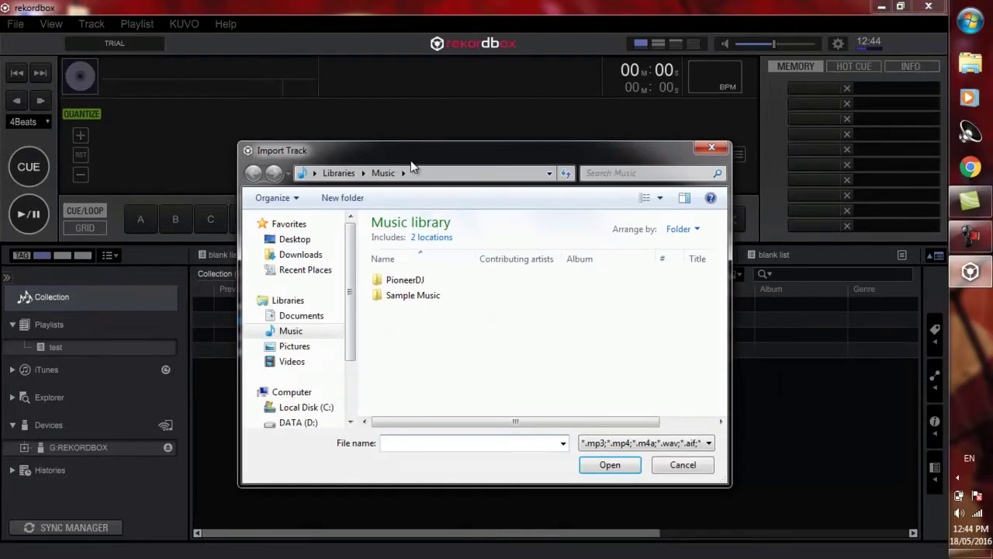
left_click_drag(410, 160, 390, 113)
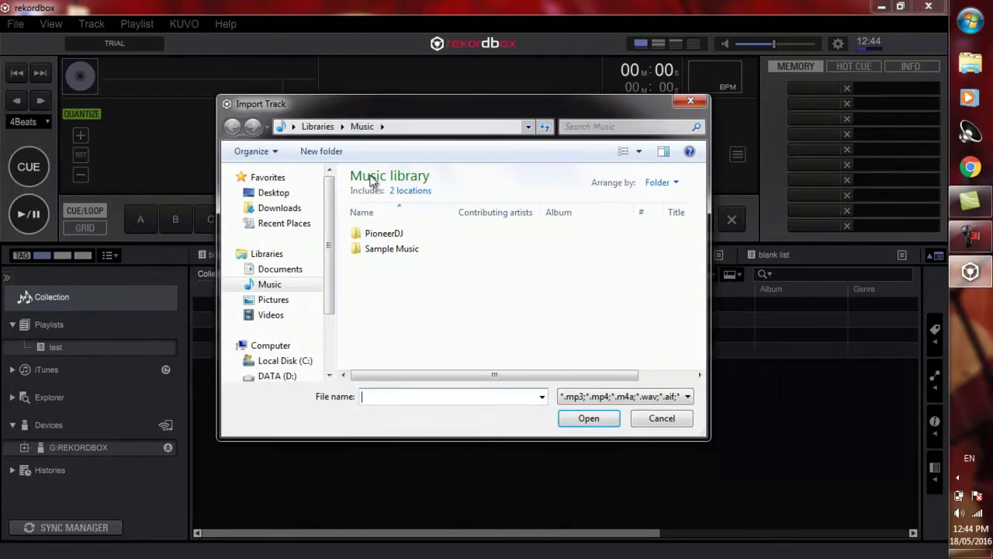
scroll(328, 277, "down", 2)
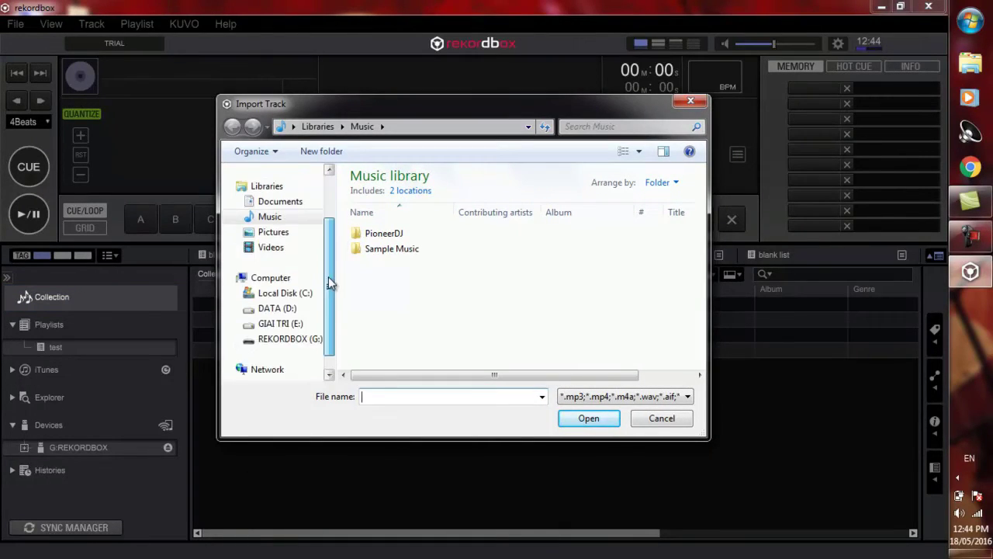
Step: Import the first four music files from E:\NHAC\DJ\Tropical
left_click(281, 323)
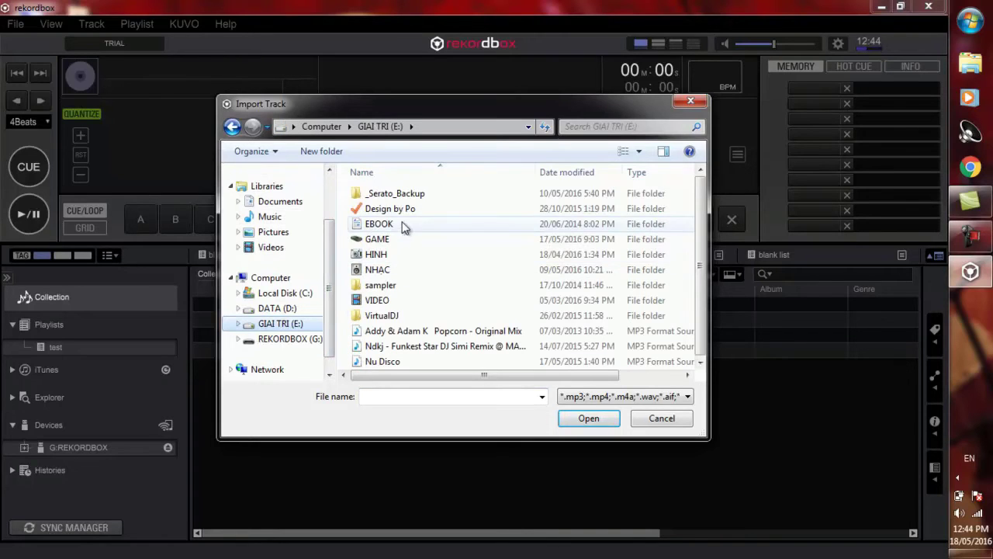
double_click(375, 269)
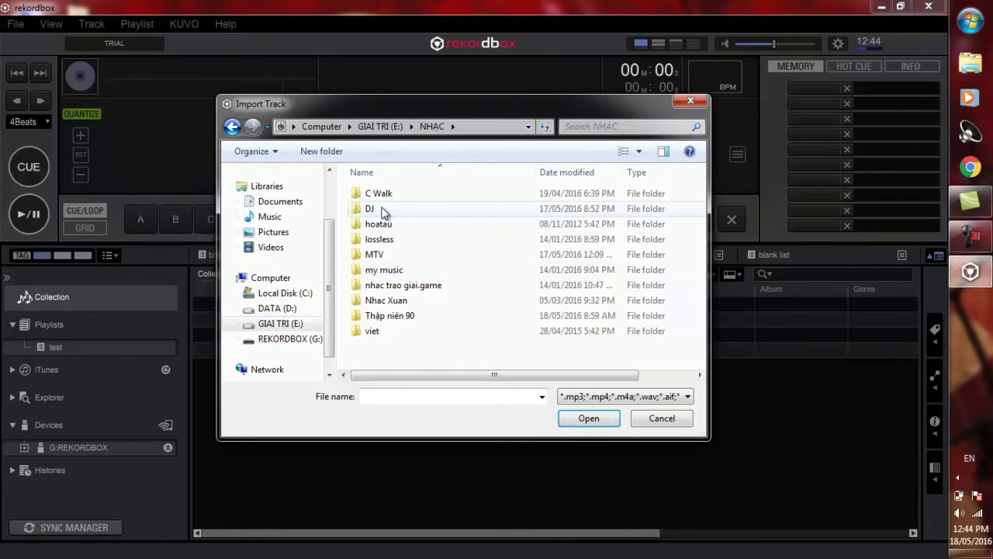
double_click(369, 209)
scroll(551, 295, "down", 7)
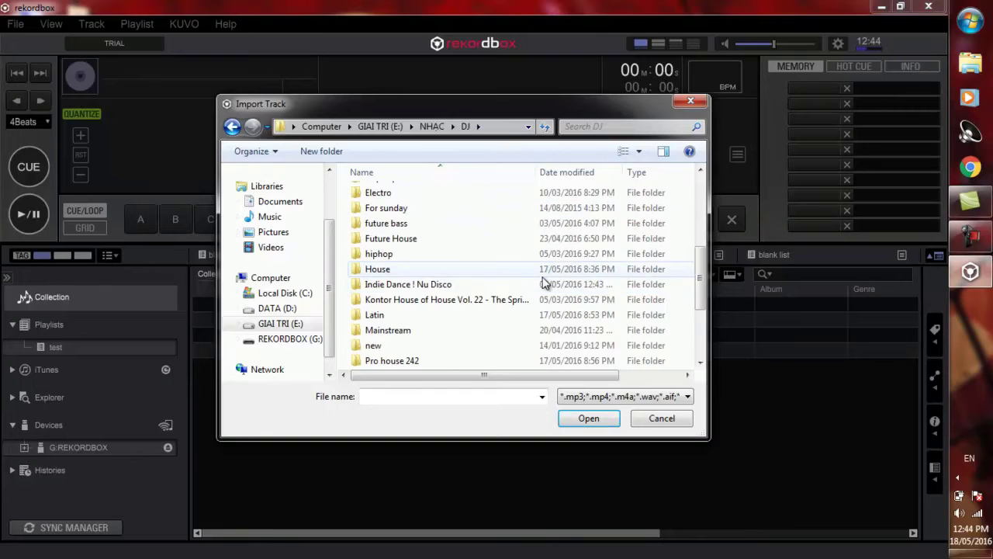
double_click(360, 319)
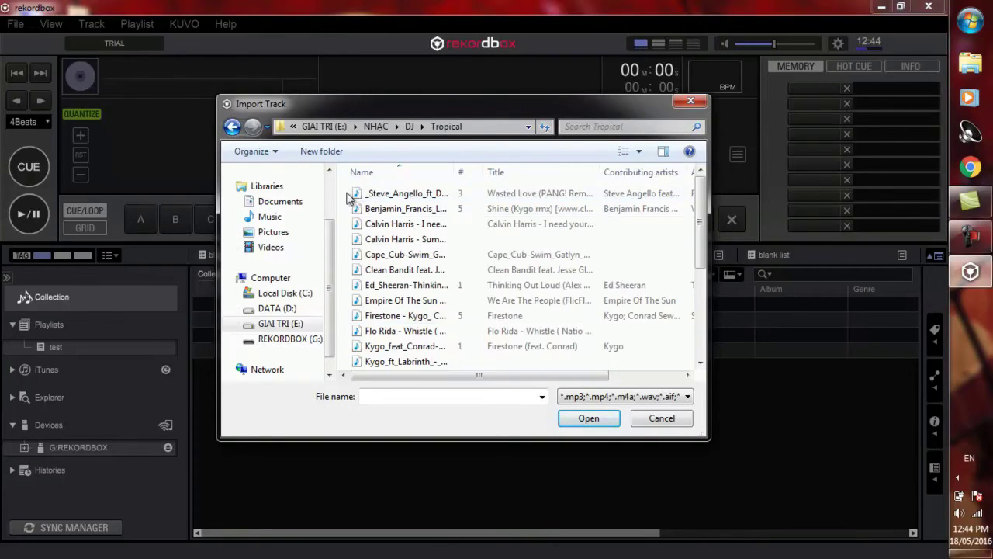
left_click_drag(350, 195, 365, 250)
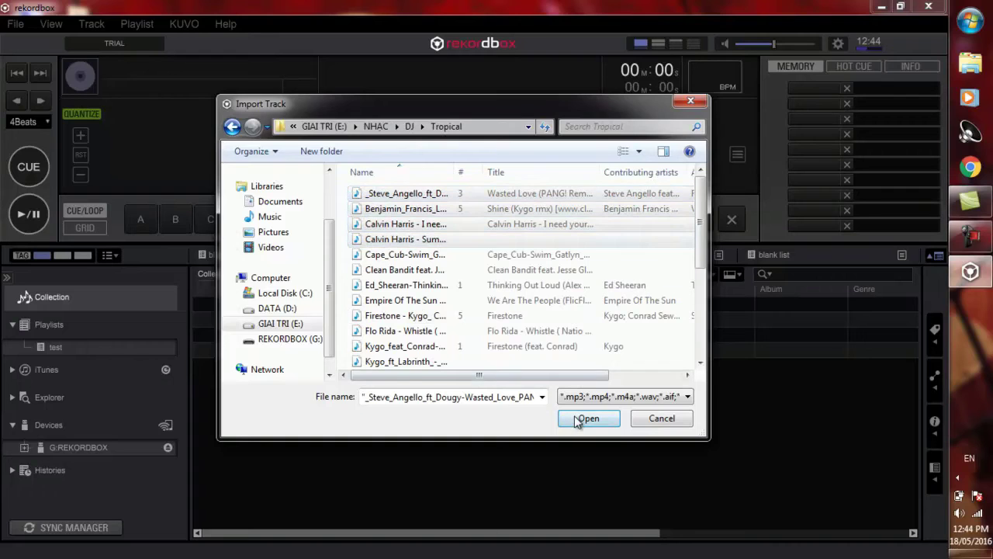
left_click(586, 418)
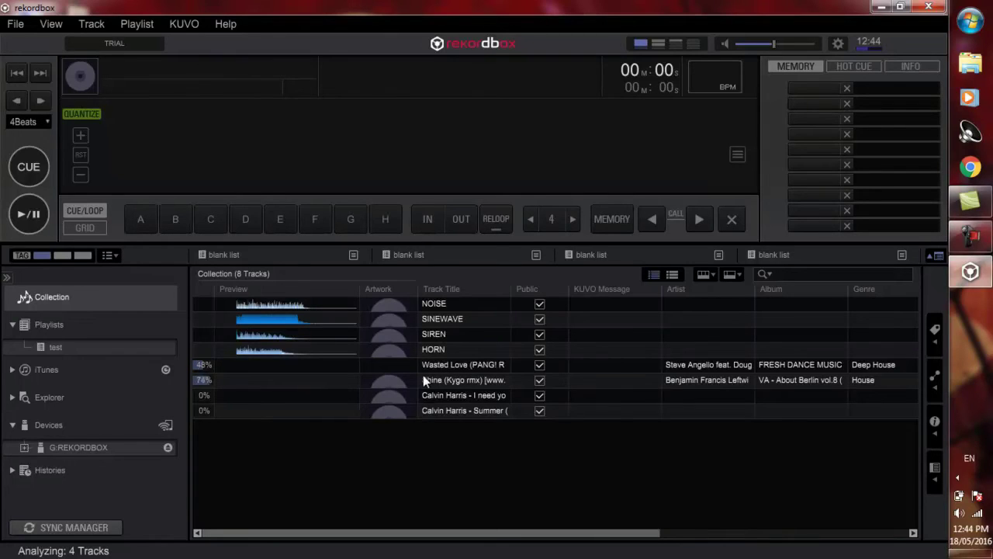
Step: Add the four imported tracks to the test playlist, open it, and select track 3
left_click(294, 367)
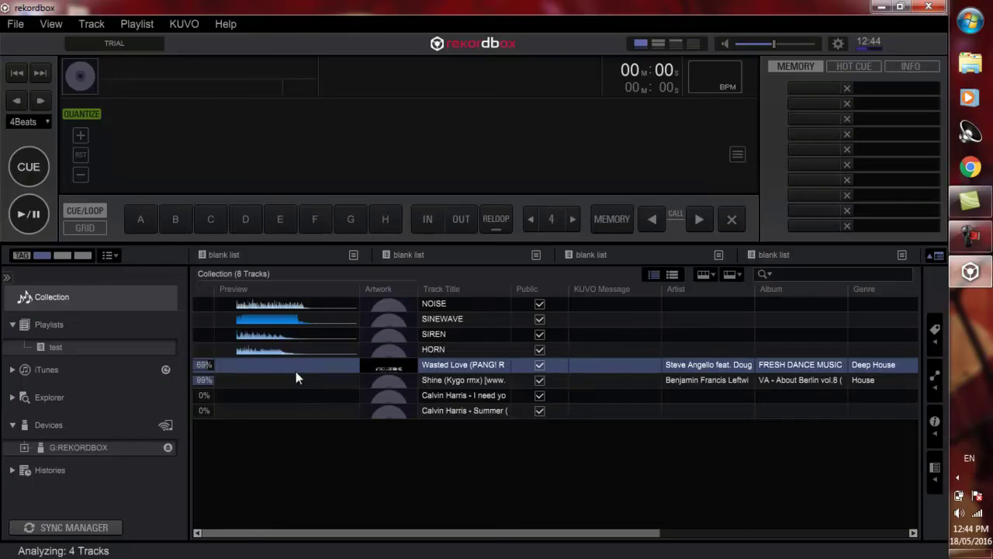
left_click(282, 410, "shift")
right_click(288, 390)
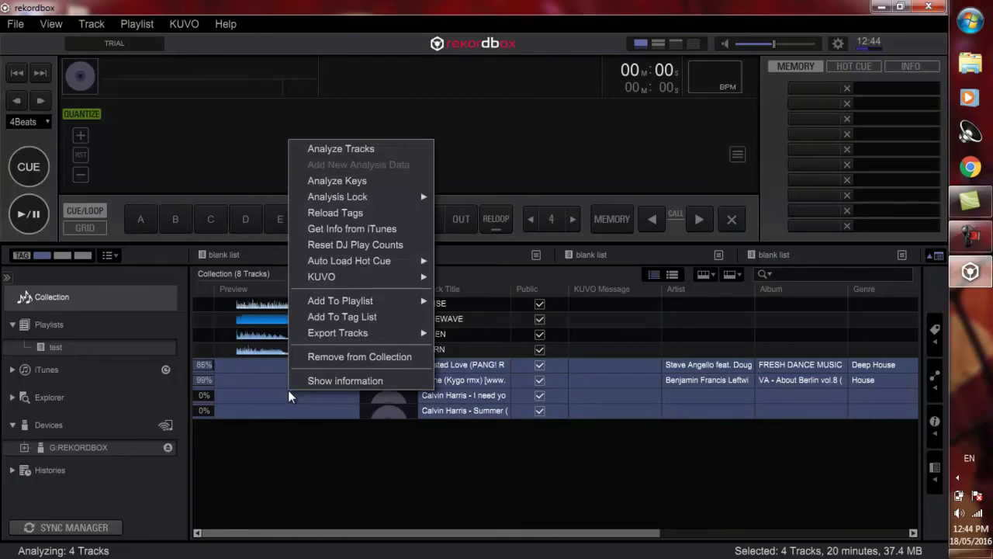
mouse_move(389, 300)
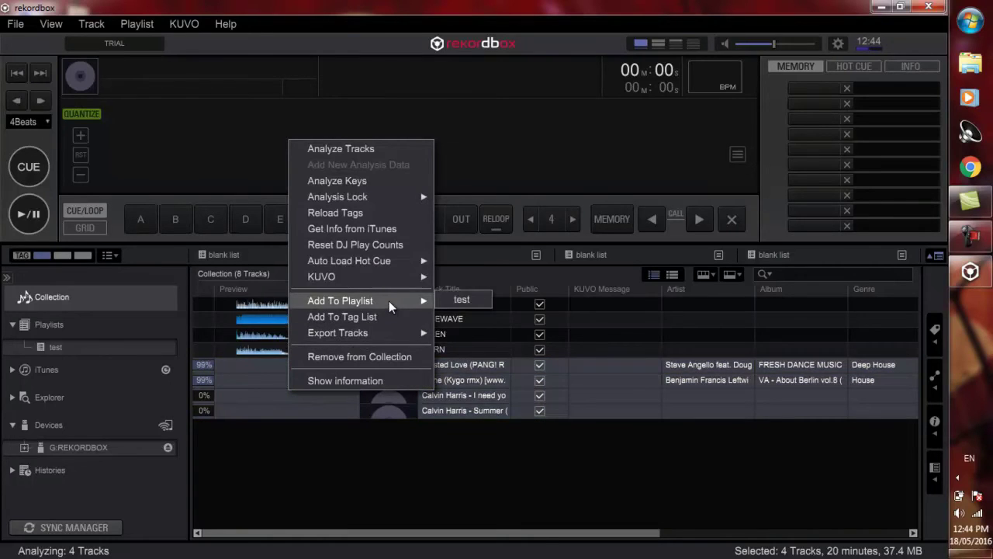
left_click(451, 300)
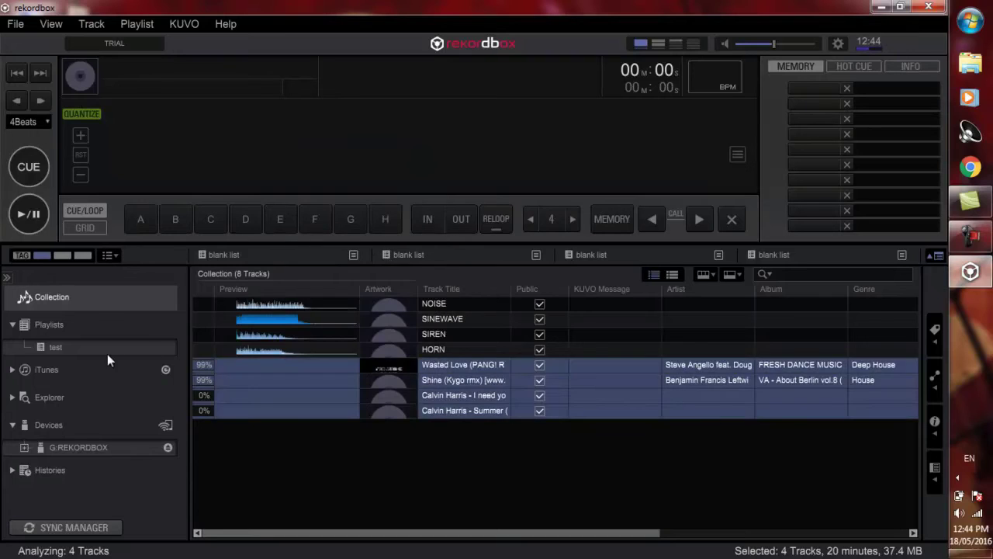
left_click(56, 347)
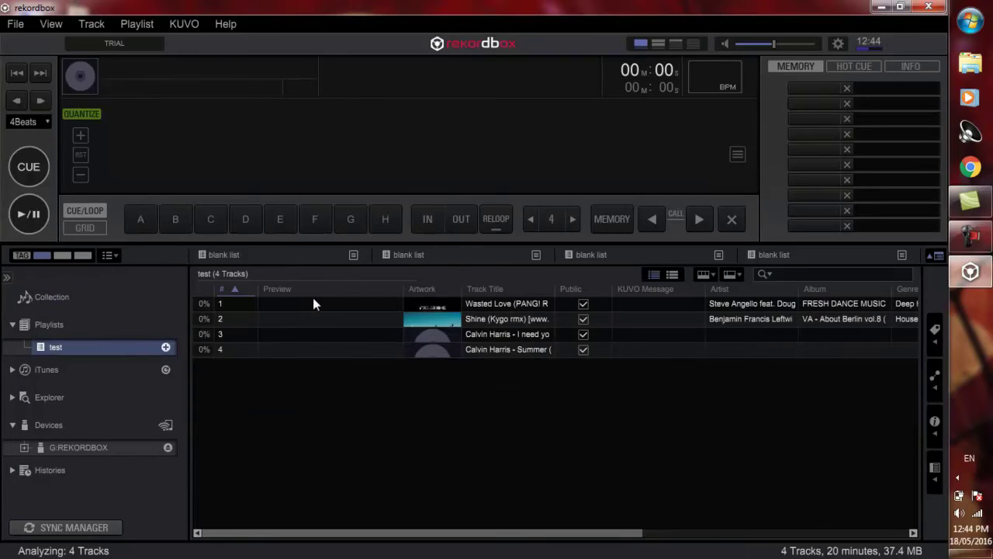
left_click(406, 420)
left_click(368, 333)
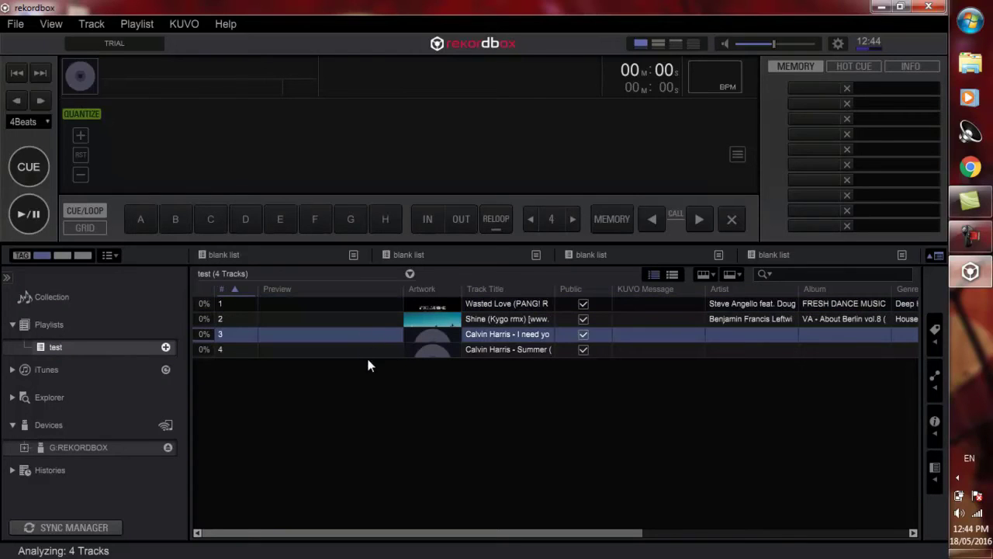
Step: Load tracks from the test playlist into the deck, then clear the playlist selection
double_click(239, 348)
left_click(287, 303)
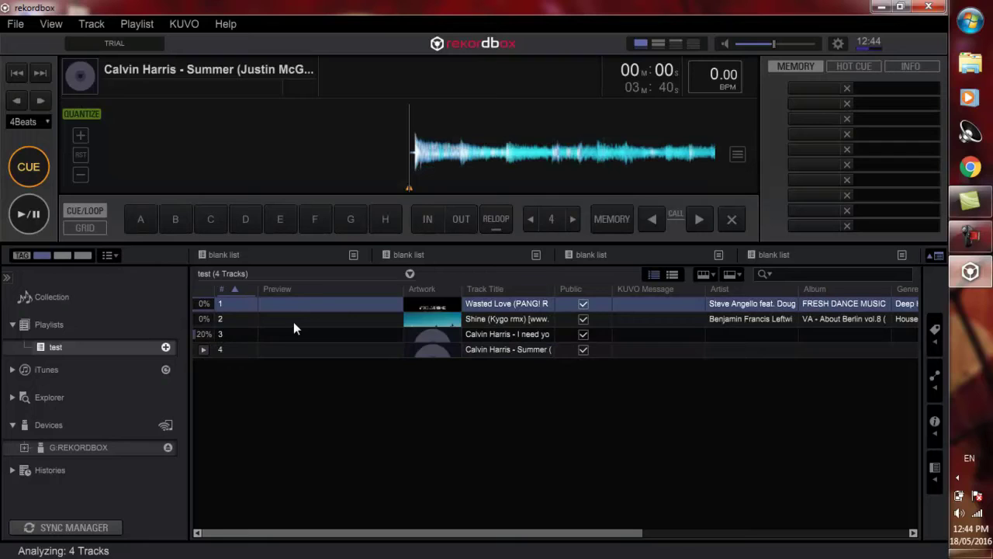
left_click(296, 318)
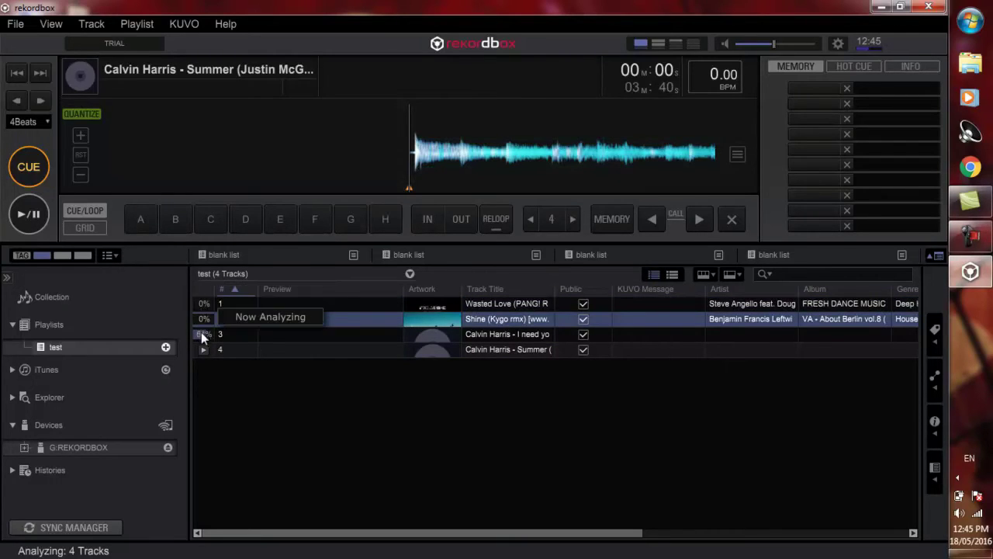
left_click(315, 432)
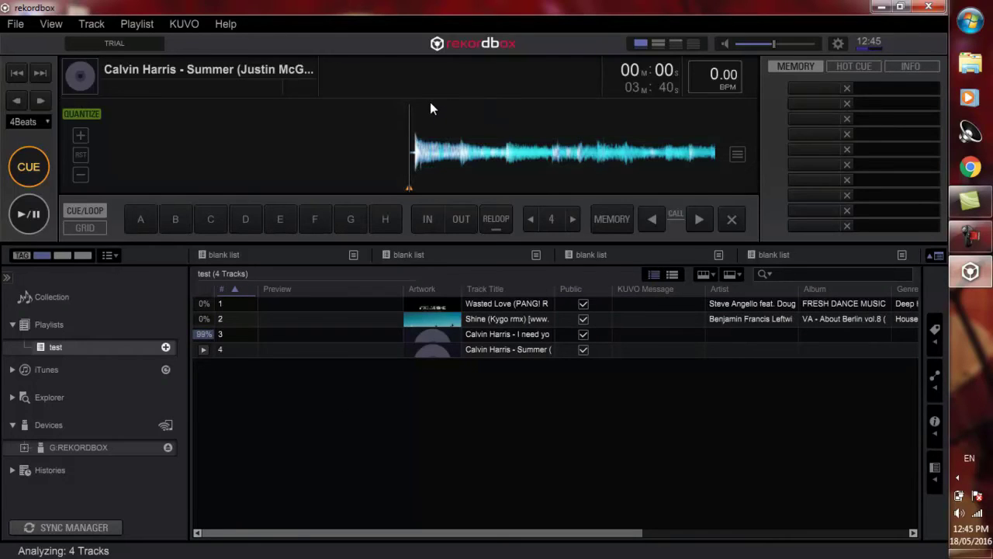
Step: Show the HOT CUE slots, audition the Summer track, and return it to 00:00
left_click(852, 68)
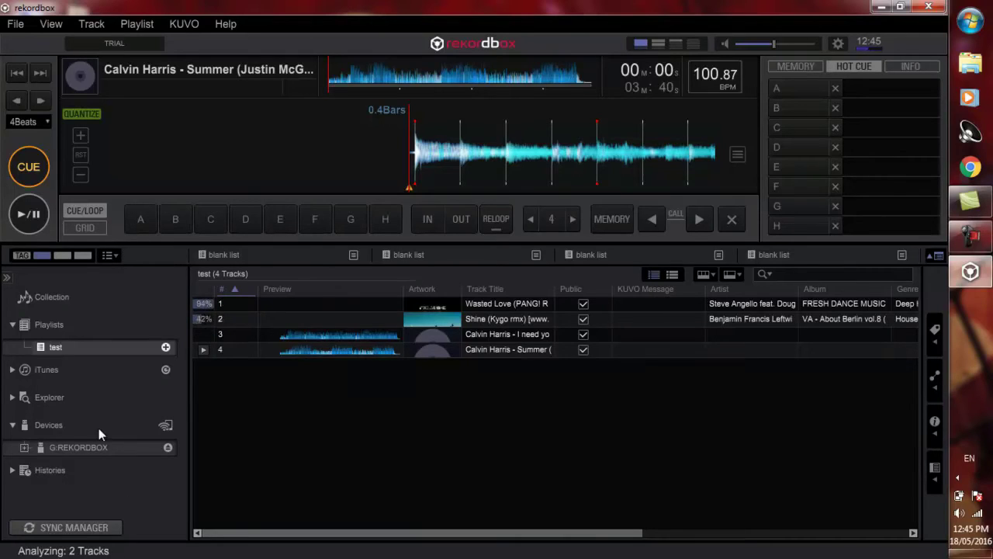
left_click(33, 219)
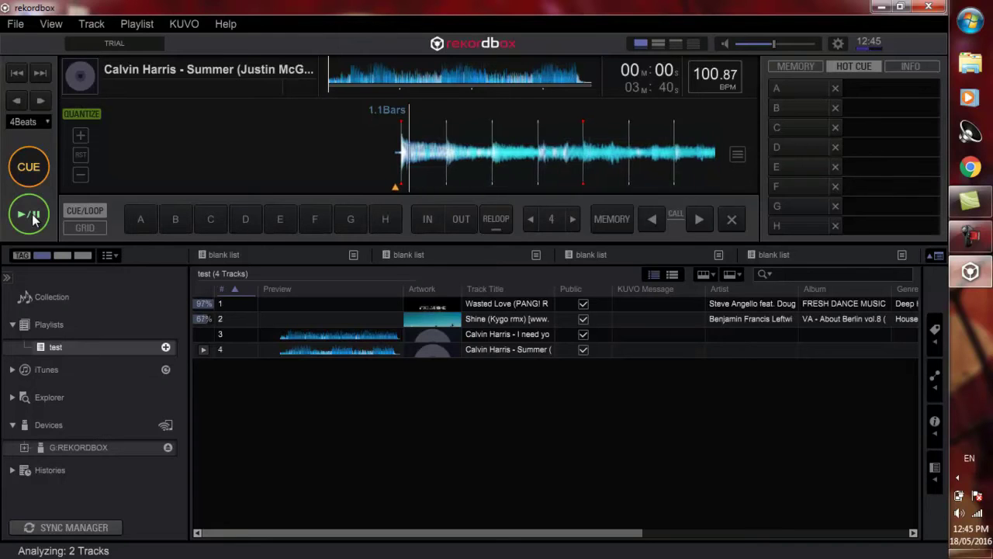
left_click(960, 515)
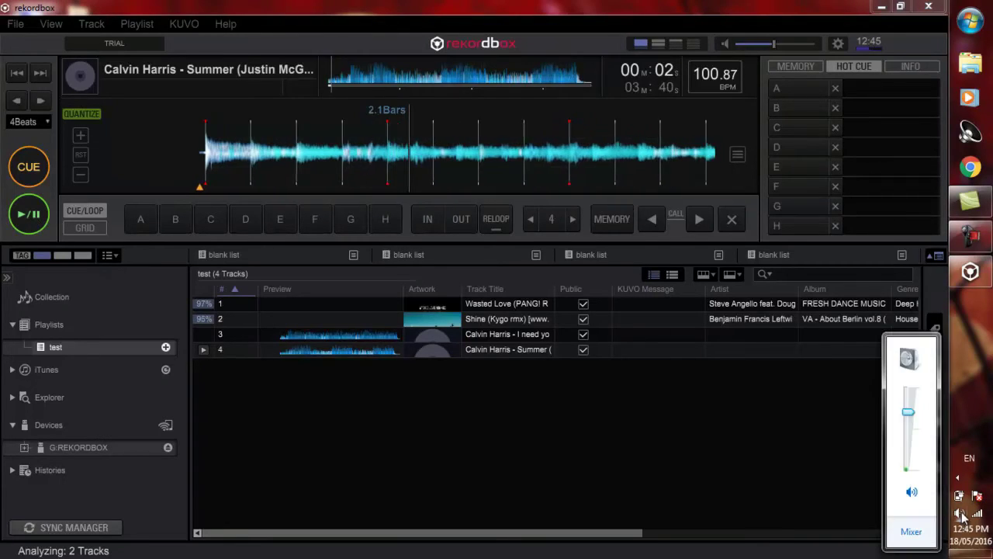
left_click(21, 165)
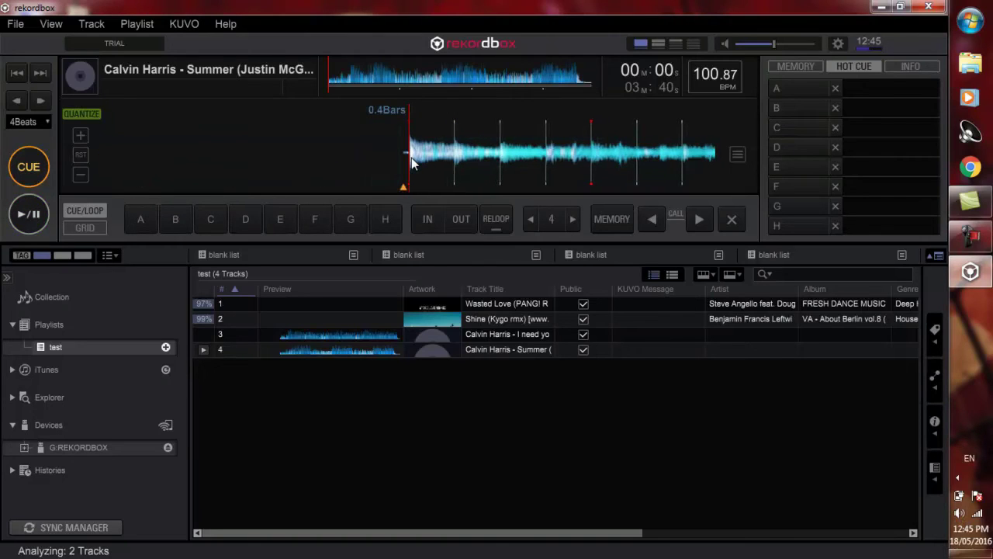
Step: Set hot cue A at 00:00 and hot cue B at 01:35 on Summer, then test both pads
left_click(807, 88)
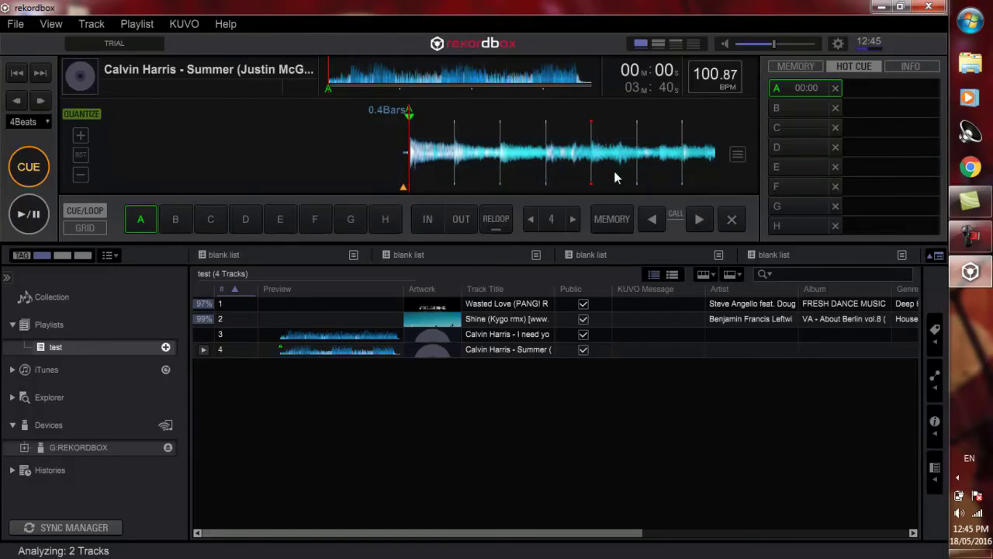
key("space")
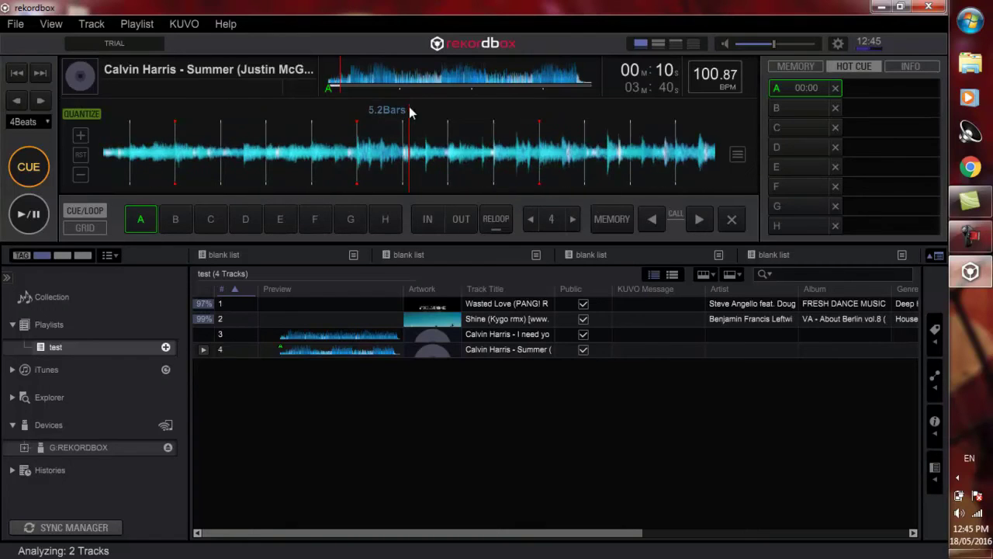
left_click_drag(359, 85, 441, 85)
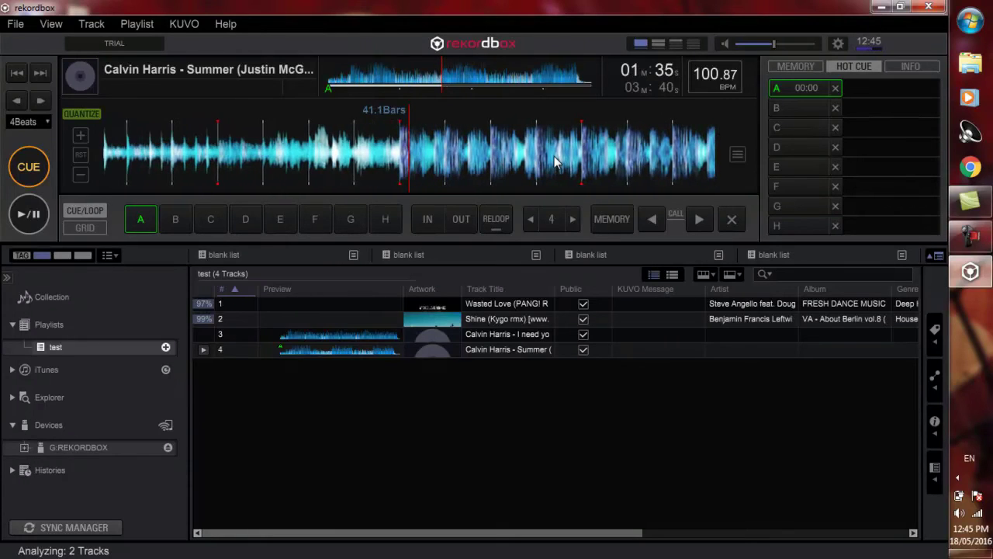
left_click_drag(556, 161, 564, 162)
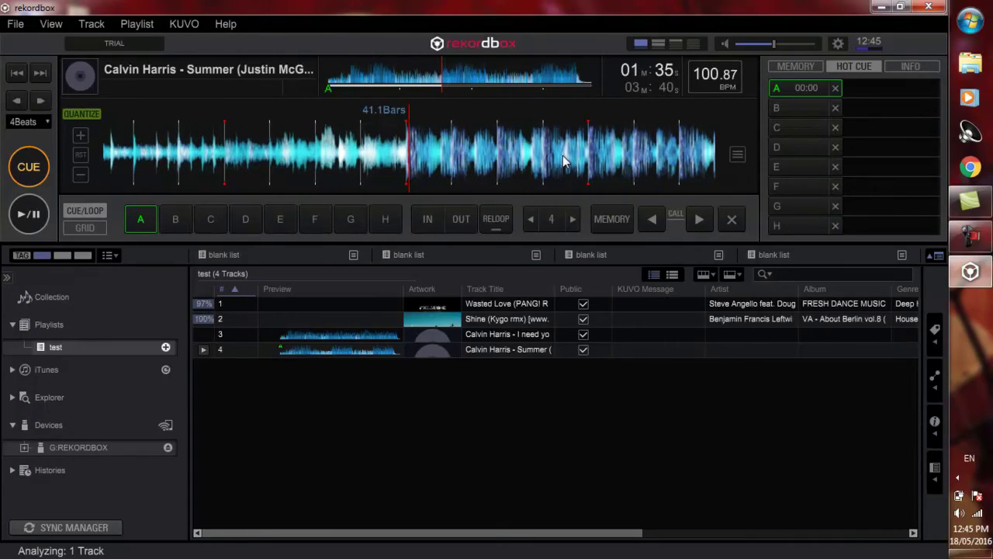
left_click(792, 108)
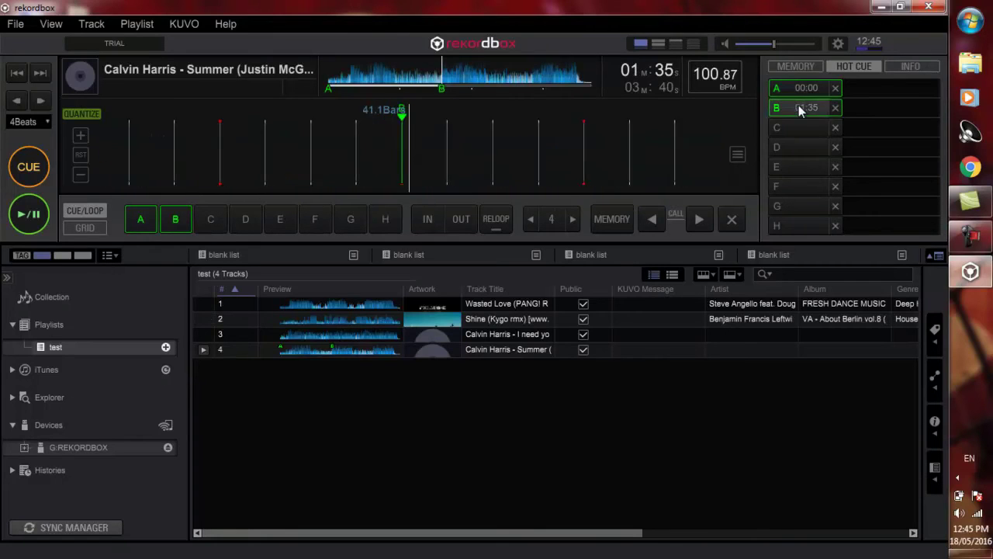
left_click(803, 92)
left_click(800, 104)
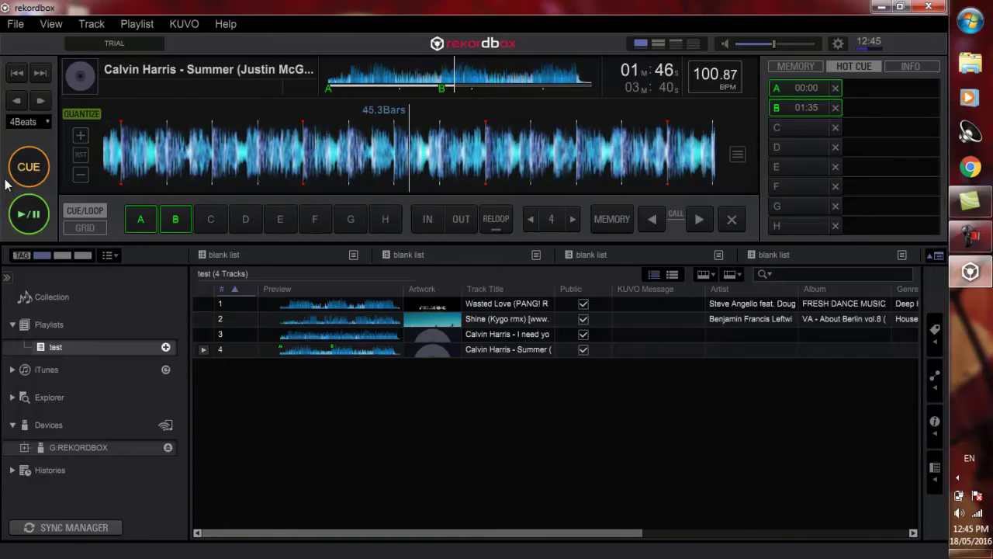
Step: Return Summer to 00:00, switch to the 2 Players view, and load I need your love onto deck B
left_click(28, 166)
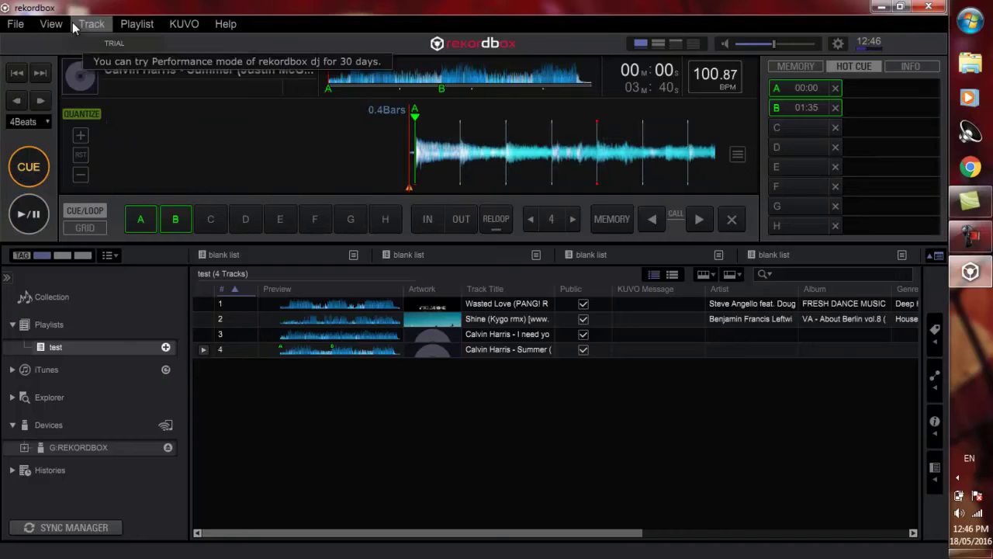
left_click(49, 25)
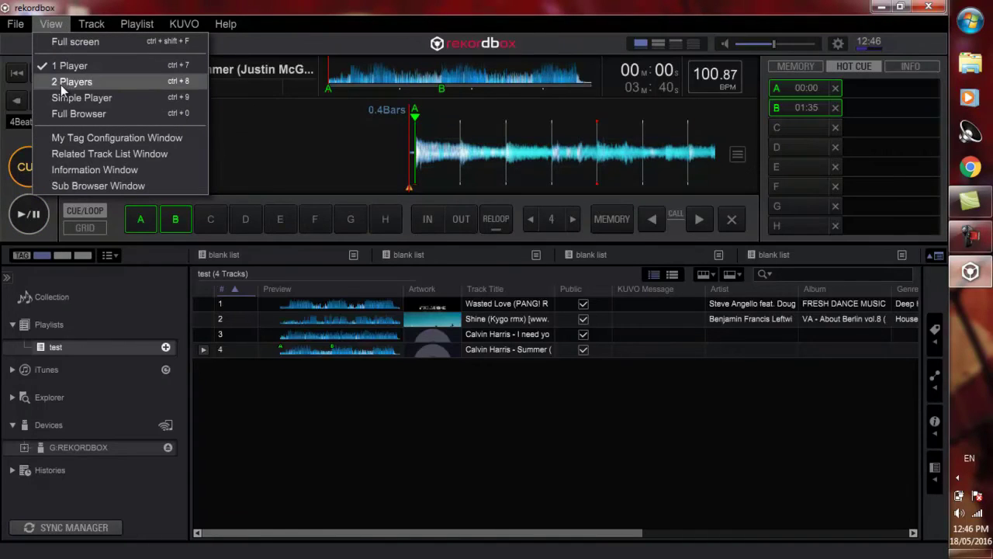
left_click(62, 83)
left_click(53, 24)
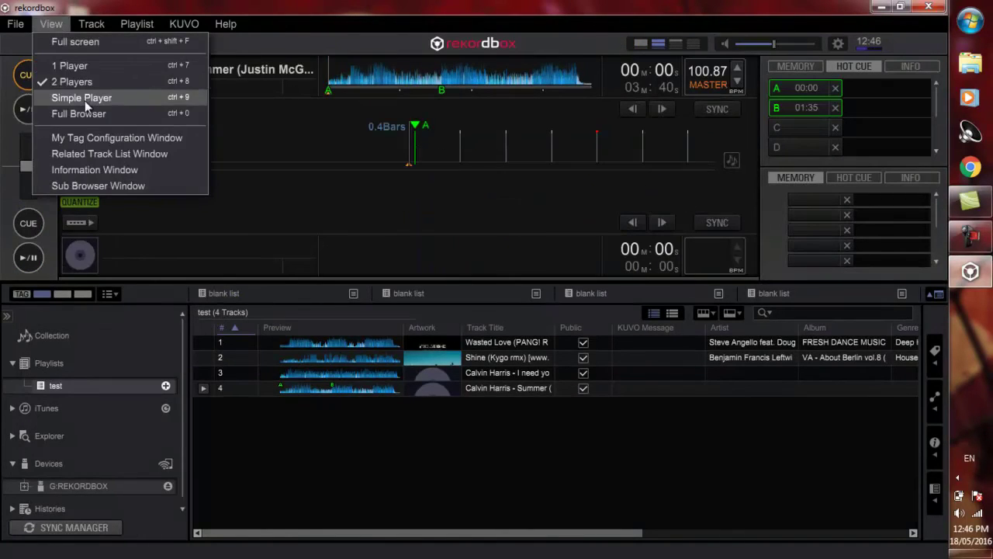
left_click(352, 9)
left_click_drag(346, 373, 354, 217)
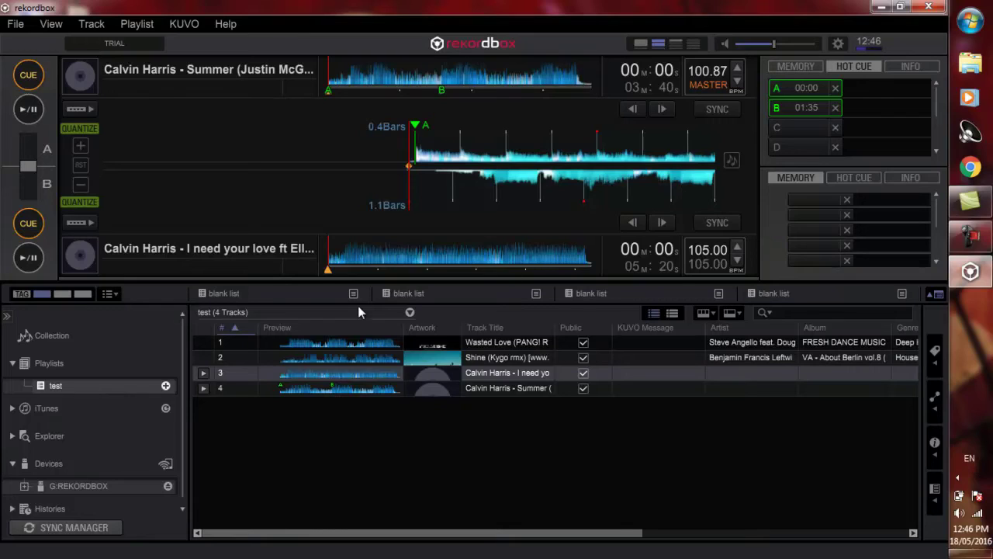
left_click(67, 386)
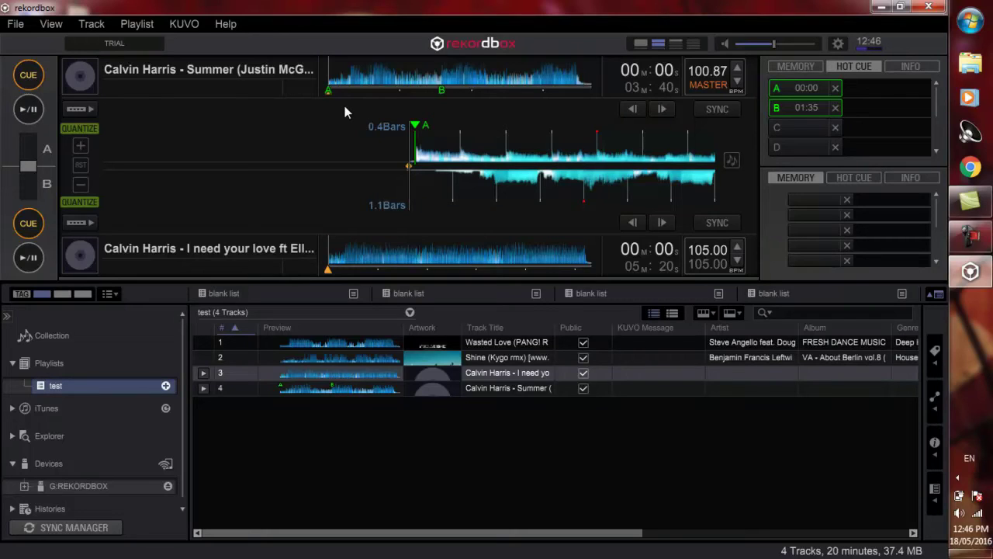
Step: Export the test playlist to G:REKORDBOX, confirming the HOT CUE on CDJ/XDJ notice
right_click(110, 385)
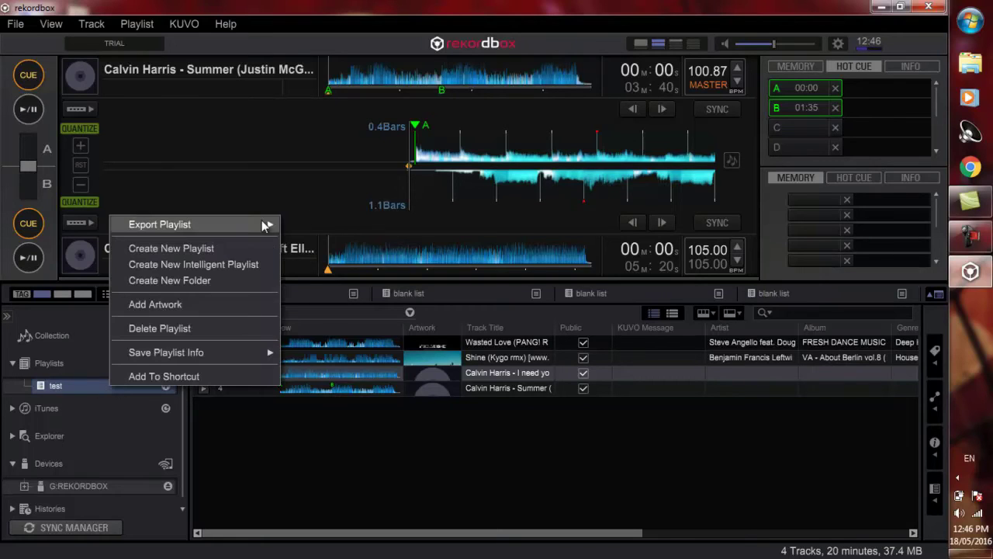
mouse_move(240, 225)
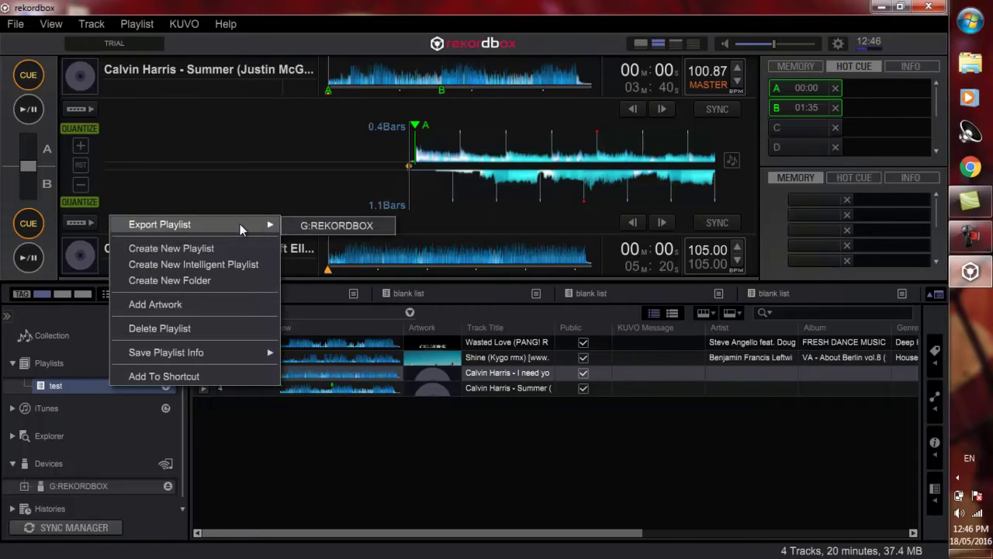
left_click(349, 230)
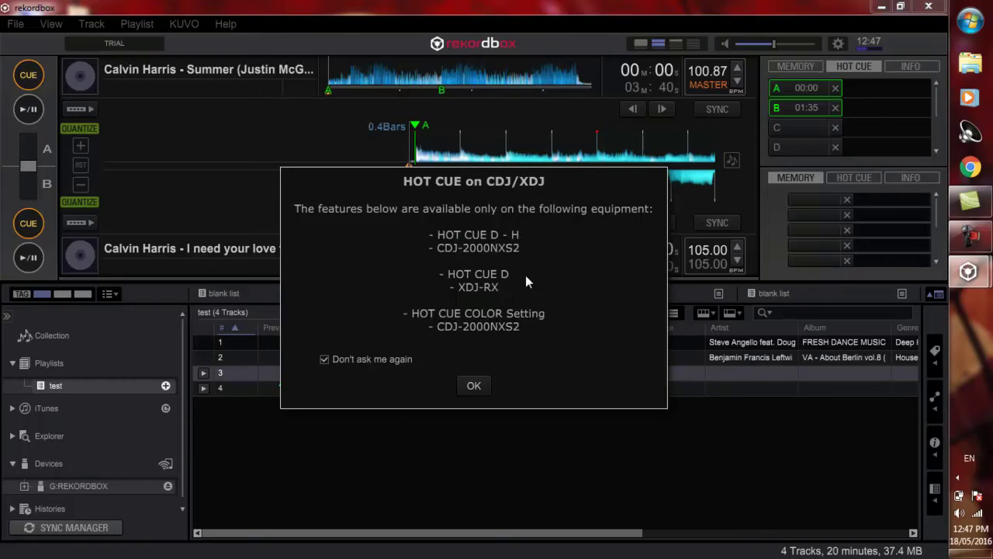
left_click(474, 387)
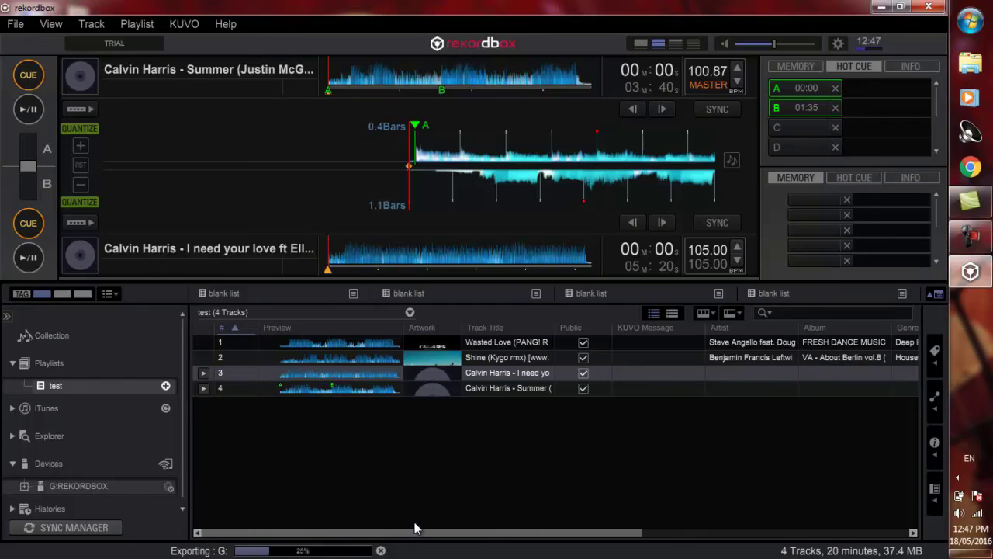
Step: Once the playlist export completes, eject the G:REKORDBOX USB device from the Devices list
scroll(194, 420, "down", 1)
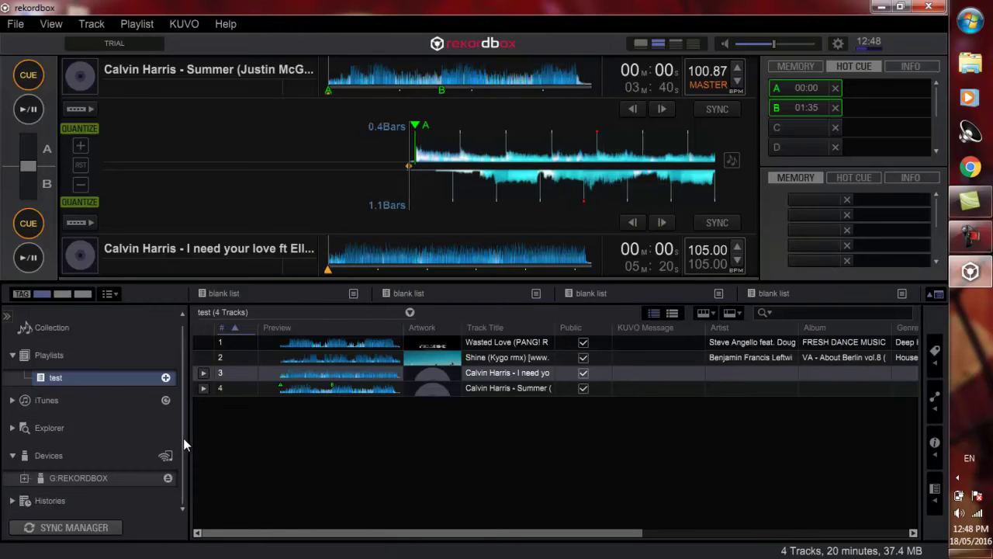
left_click(205, 411)
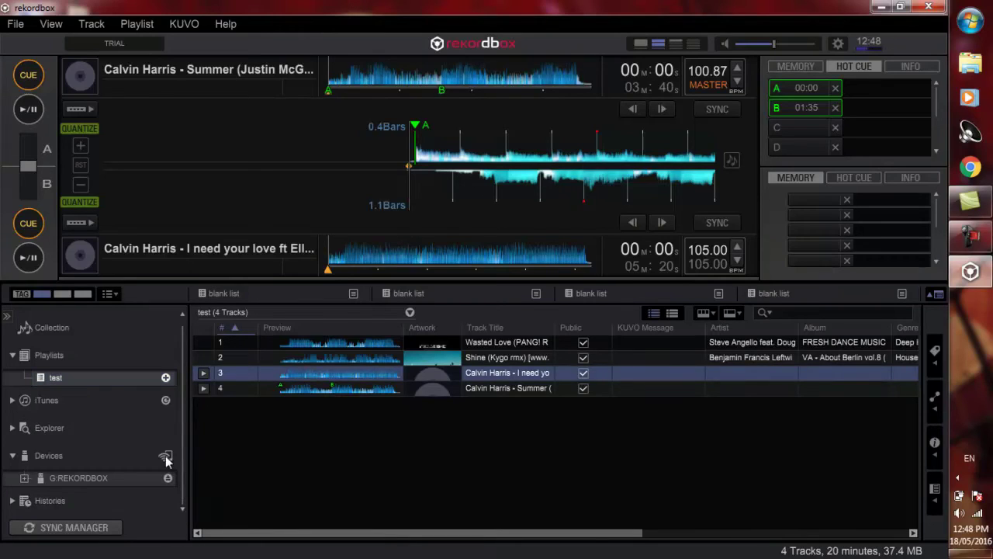
left_click(167, 480)
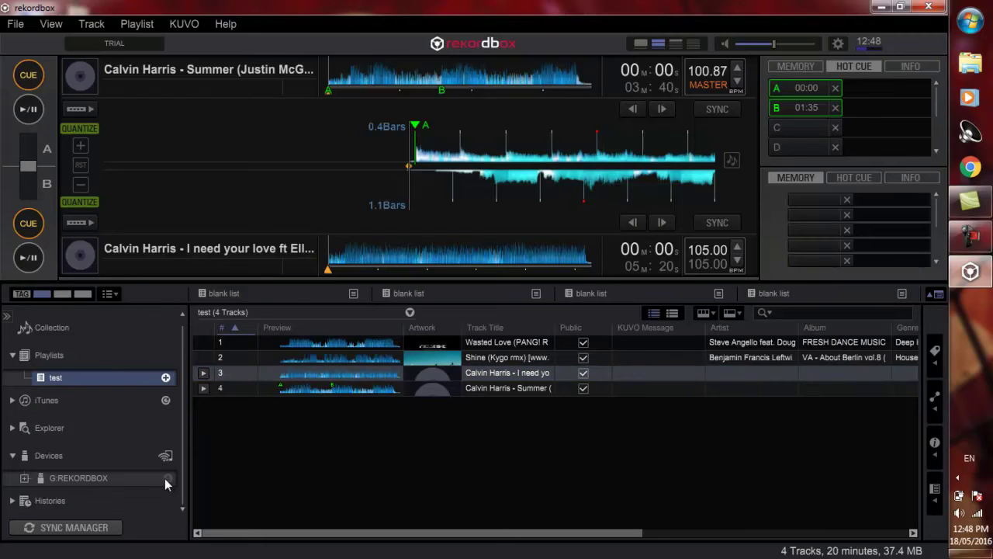